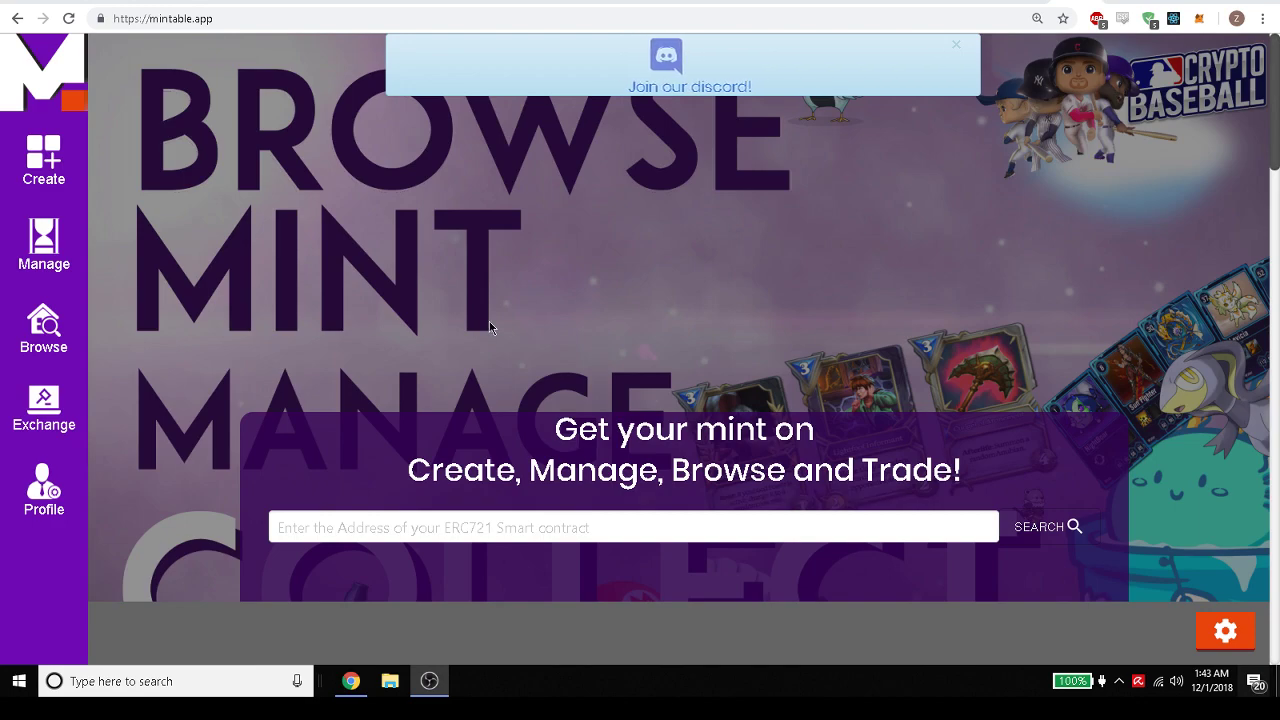
Scroll the home page and highlight the Mint, Browse and Manage feature headings.
{"action": "scroll", "coordinate": [329, 206], "scroll_direction": "down", "scroll_amount": 5}
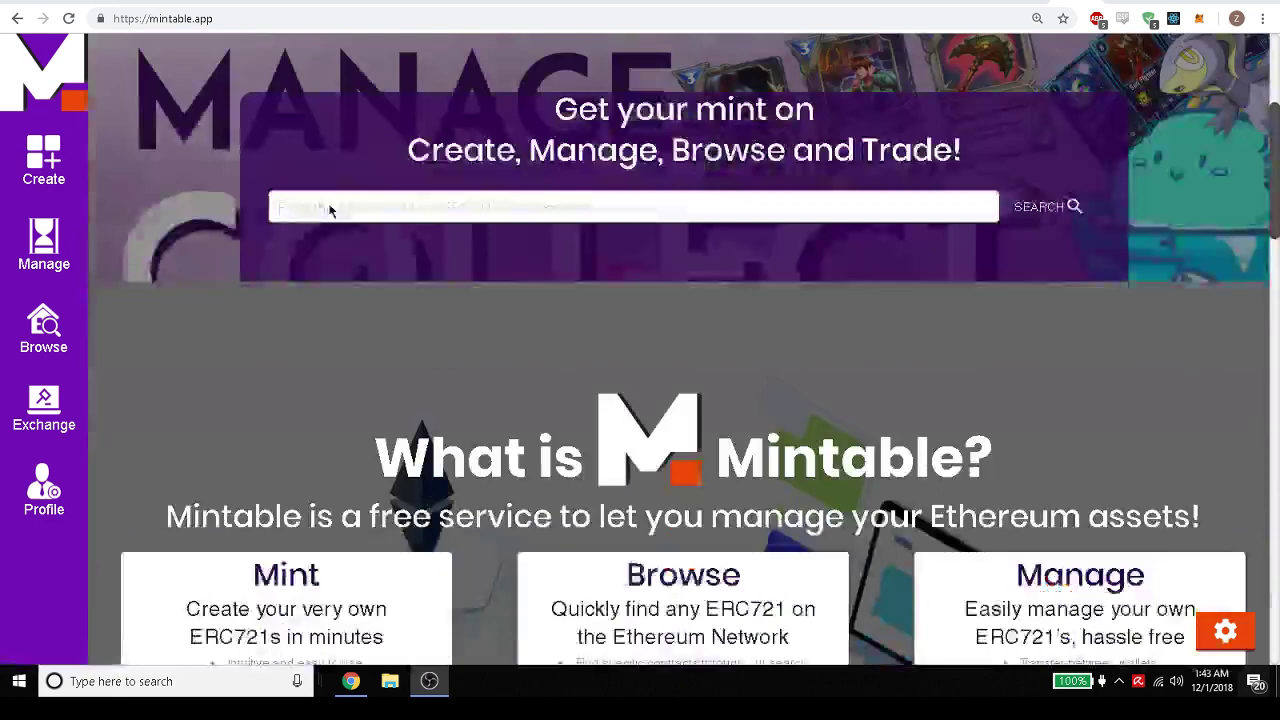
{"action": "scroll", "coordinate": [329, 210], "scroll_direction": "down", "scroll_amount": 2}
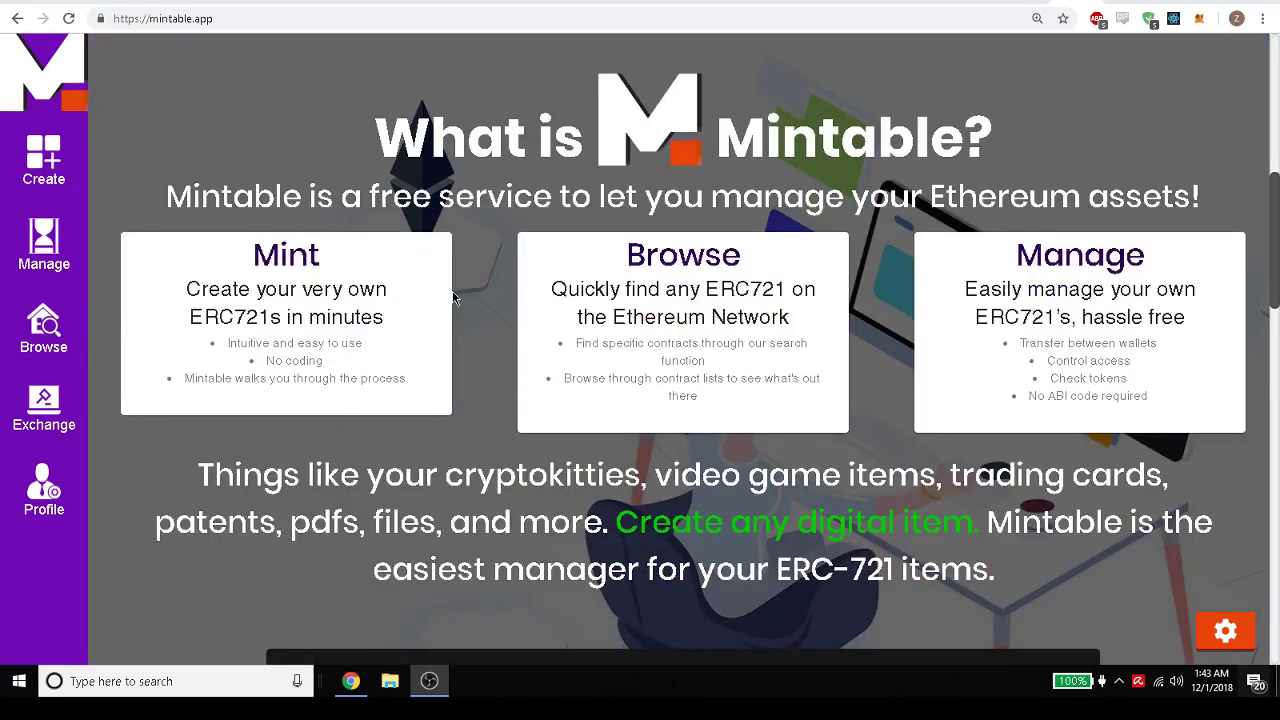
{"action": "left_click_drag", "start_coordinate": [252, 262], "coordinate": [332, 261]}
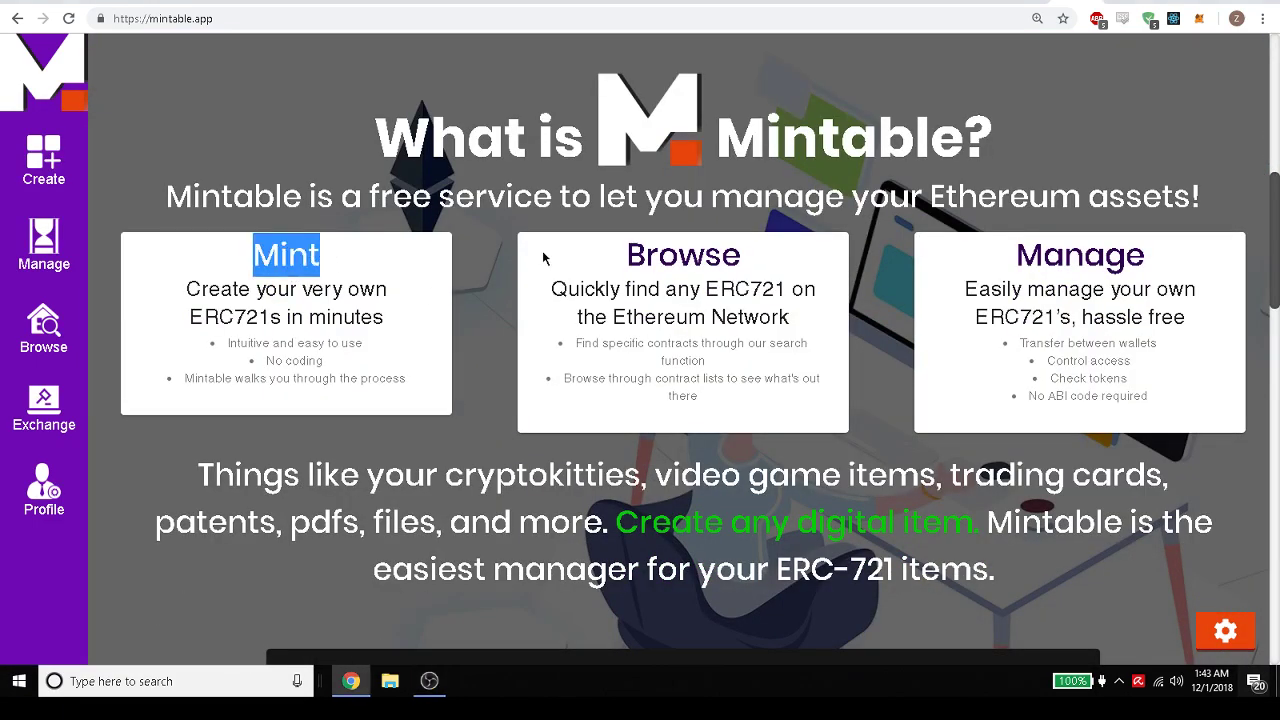
{"action": "left_click_drag", "start_coordinate": [618, 257], "coordinate": [767, 258]}
{"action": "left_click_drag", "start_coordinate": [1042, 244], "coordinate": [1146, 252]}
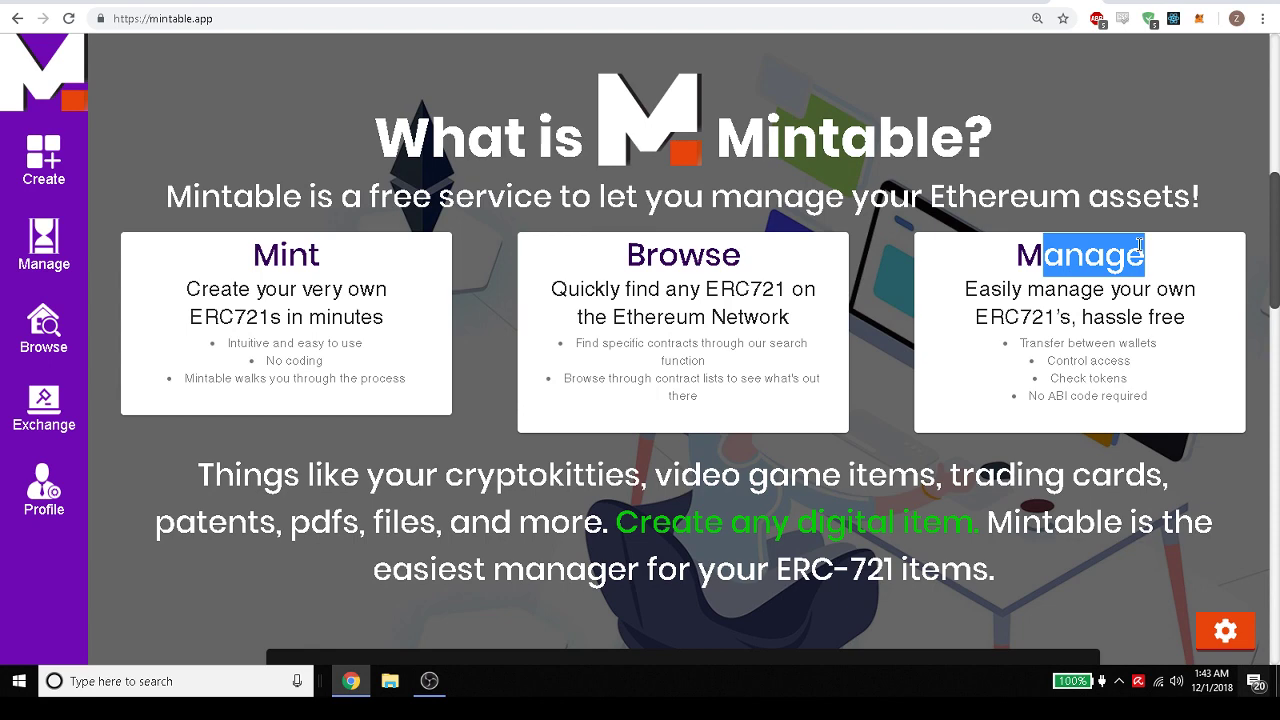
{"action": "left_click", "coordinate": [249, 234]}
Start a guided contract named 'Pokemon cards' with symbol PKE.
{"action": "left_click", "coordinate": [79, 180]}
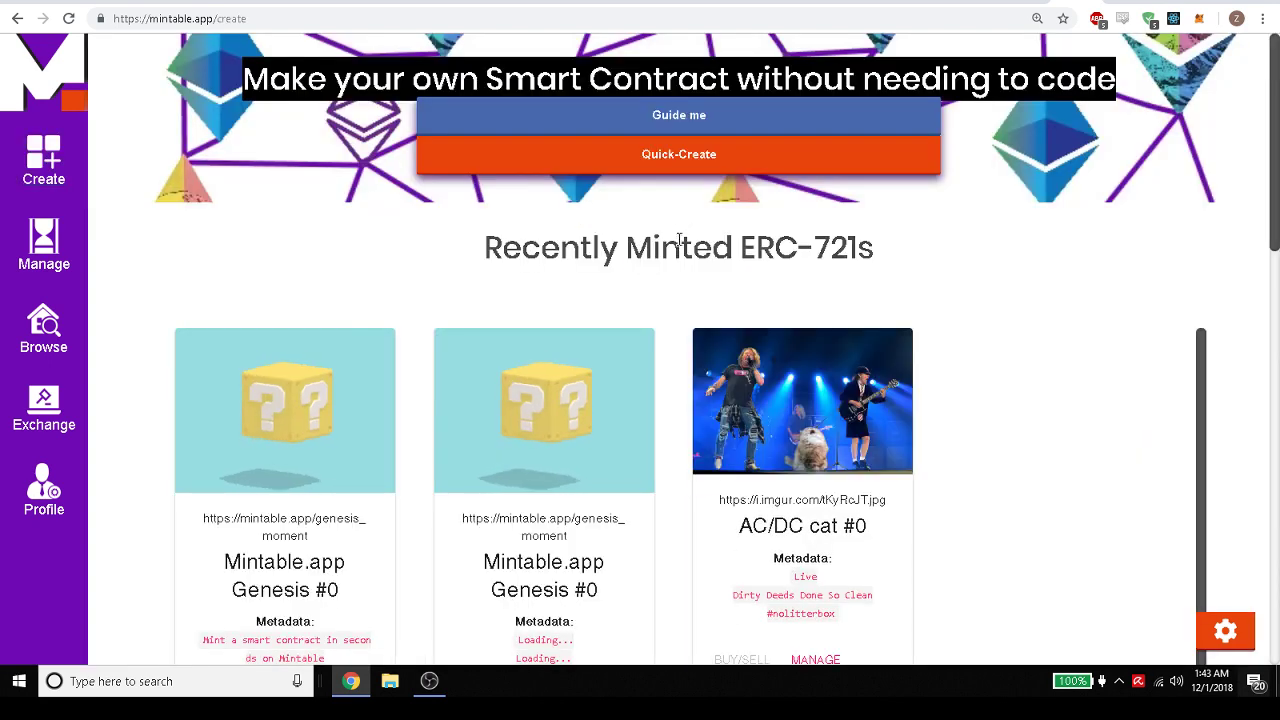
{"action": "left_click", "coordinate": [669, 118]}
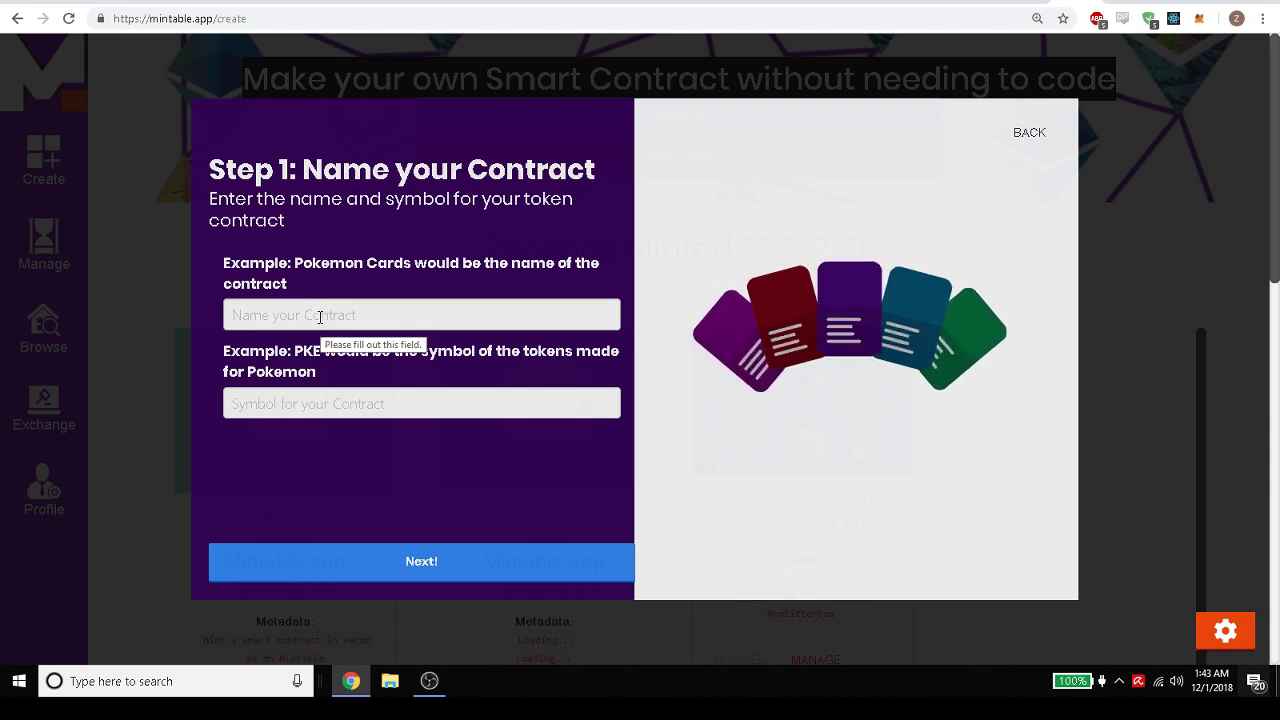
{"action": "left_click", "coordinate": [320, 316]}
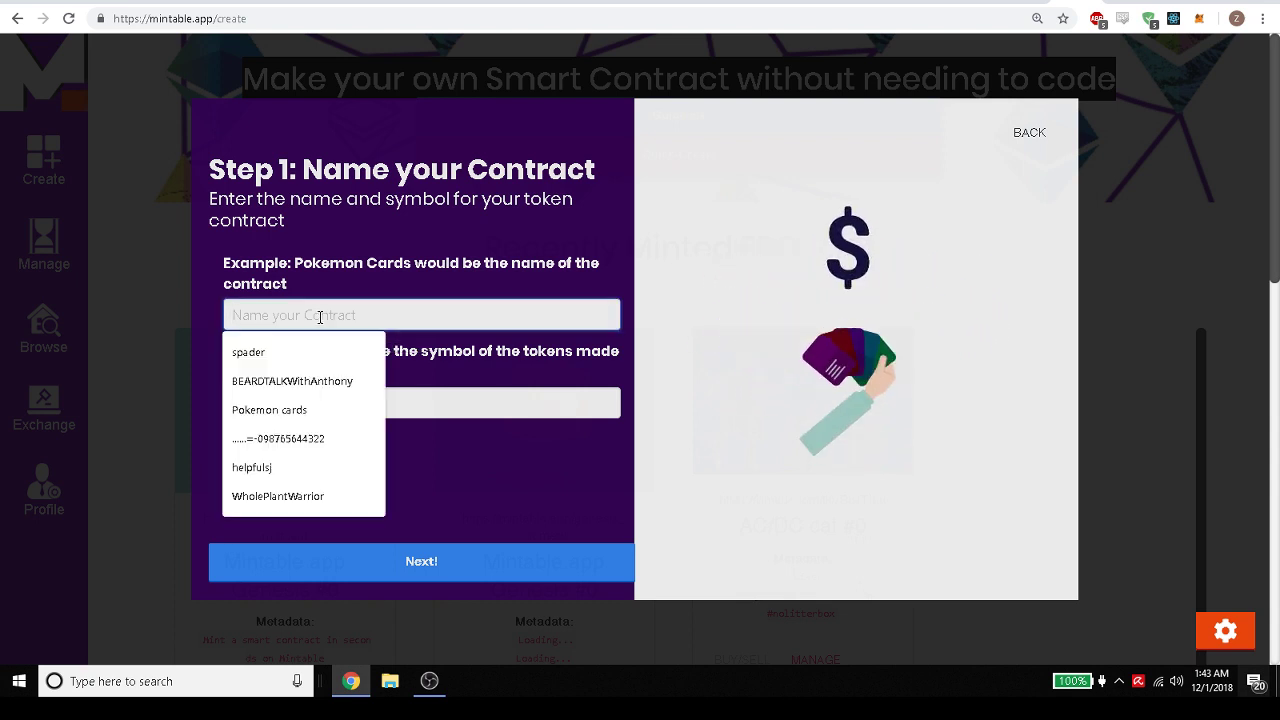
{"action": "type", "text": "Pokemon cards"}
{"action": "key", "text": "Tab"}
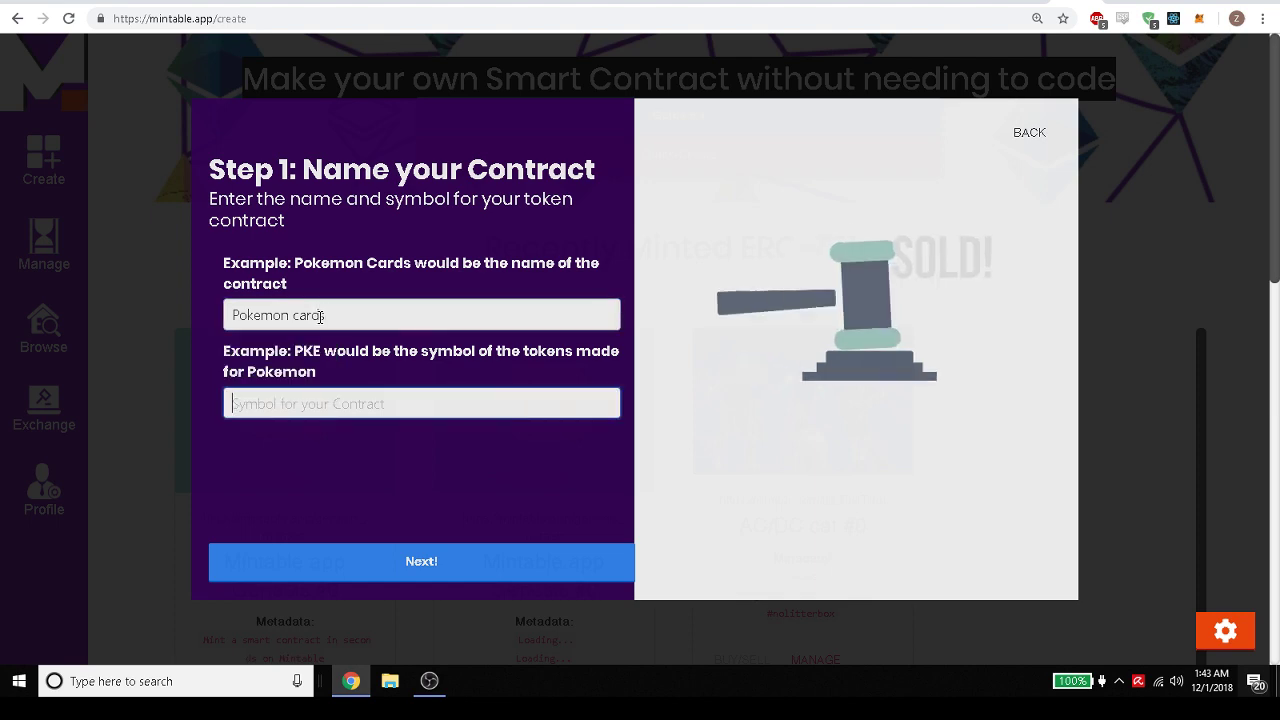
{"action": "type", "text": "PKE"}
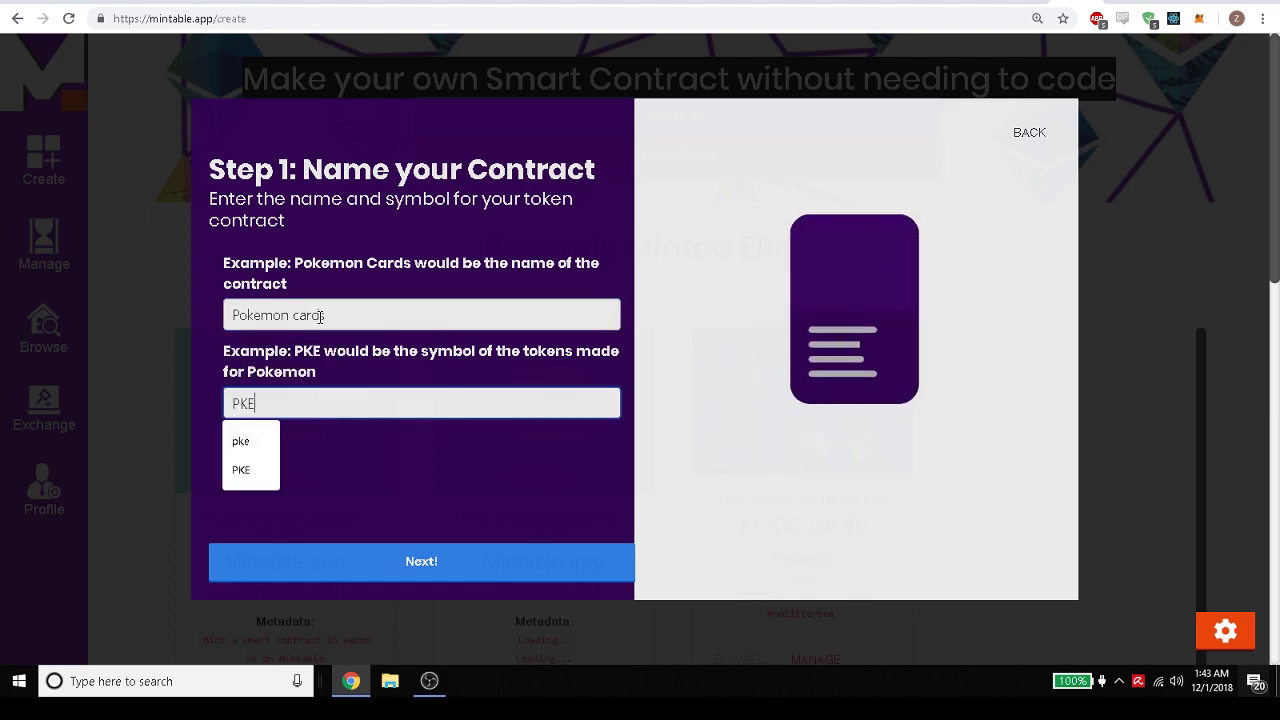
Set the contract URL to the saved pbs.twimg.com image link.
{"action": "left_click", "coordinate": [420, 562]}
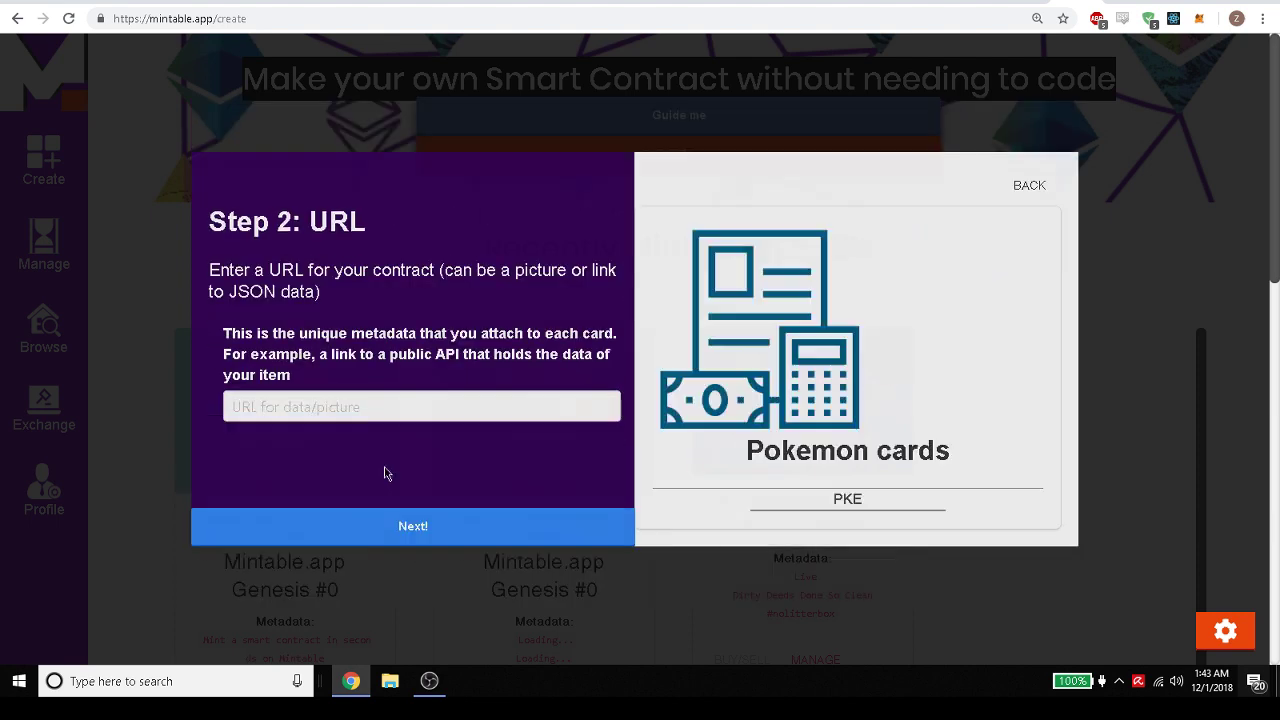
{"action": "left_click", "coordinate": [356, 407]}
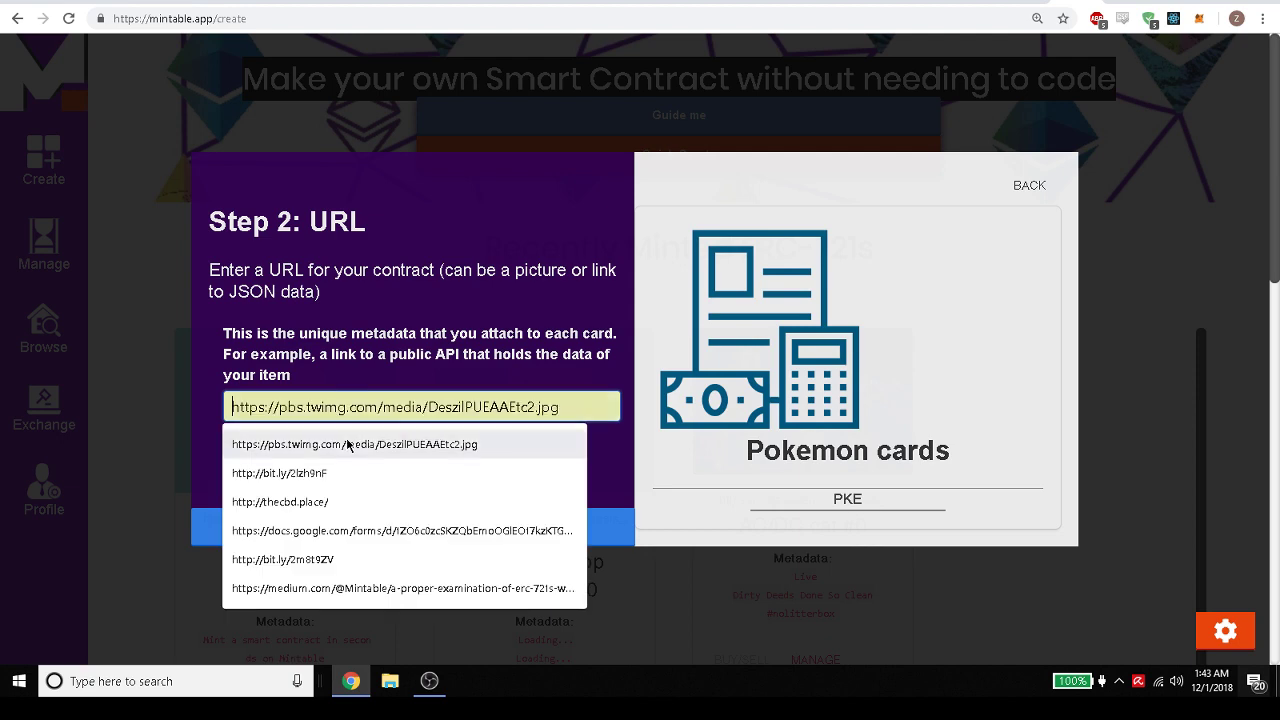
{"action": "left_click", "coordinate": [349, 444]}
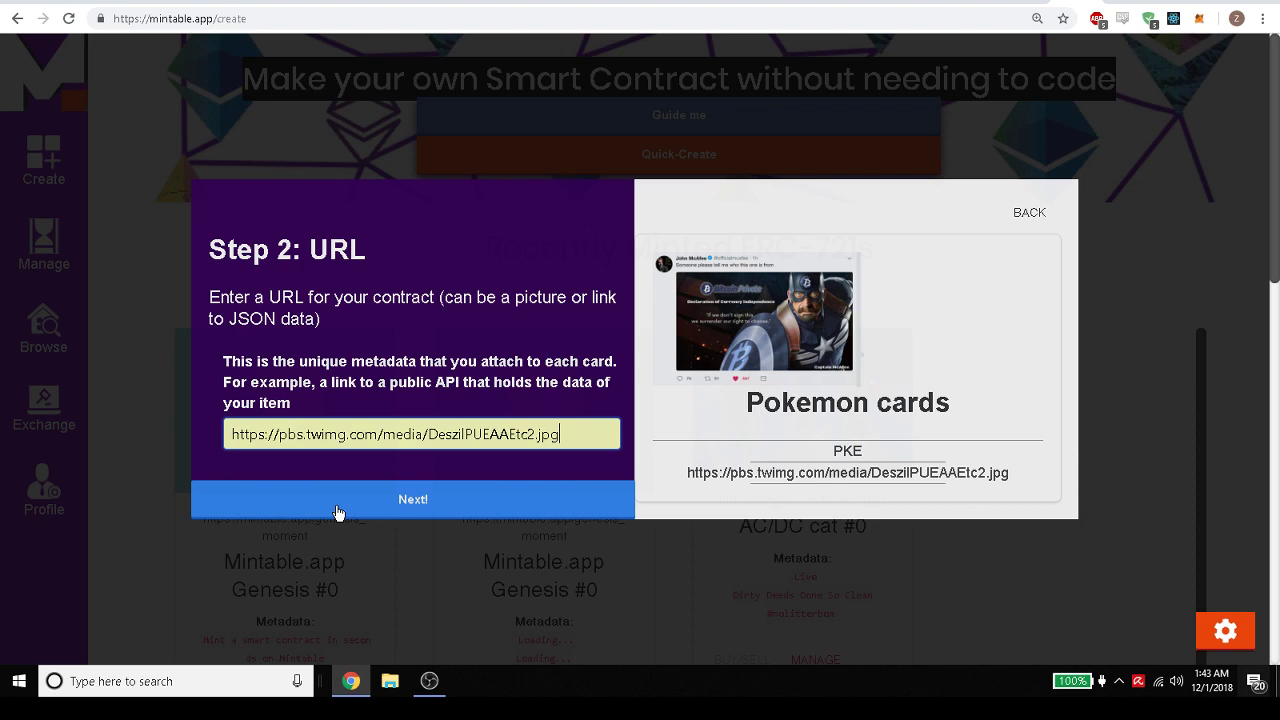
Add three metadata fields: 1111, Inventory: [0,1,2,3,5] and the axieinfinity API link.
{"action": "left_click", "coordinate": [410, 500]}
{"action": "left_click", "coordinate": [467, 345]}
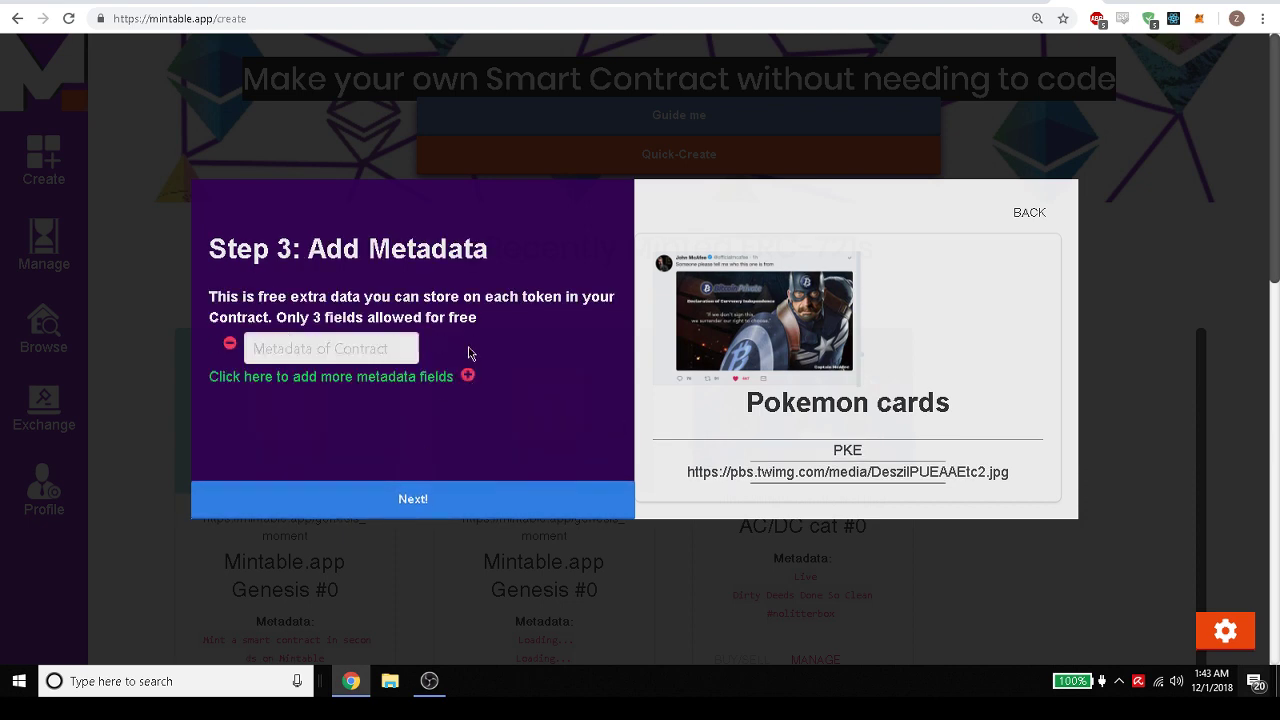
{"action": "left_click", "coordinate": [330, 347]}
{"action": "left_click", "coordinate": [281, 425]}
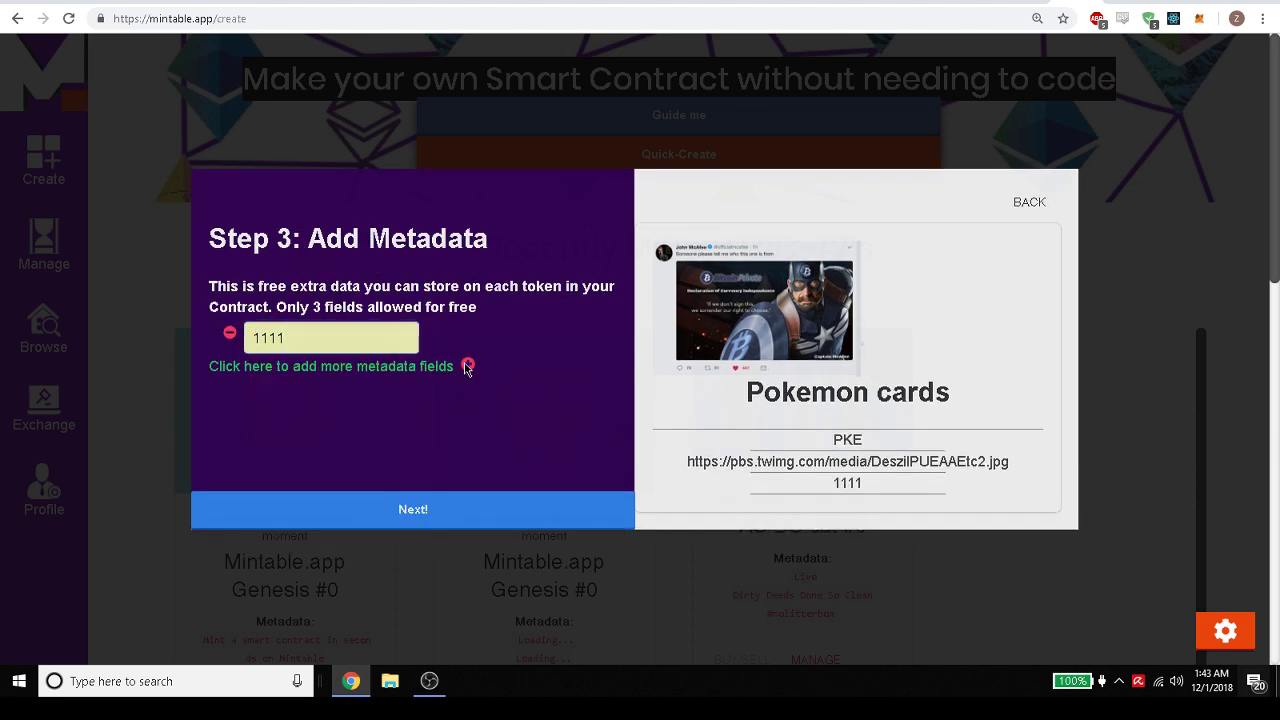
{"action": "left_click", "coordinate": [467, 366]}
{"action": "left_click", "coordinate": [311, 380]}
{"action": "left_click", "coordinate": [300, 446]}
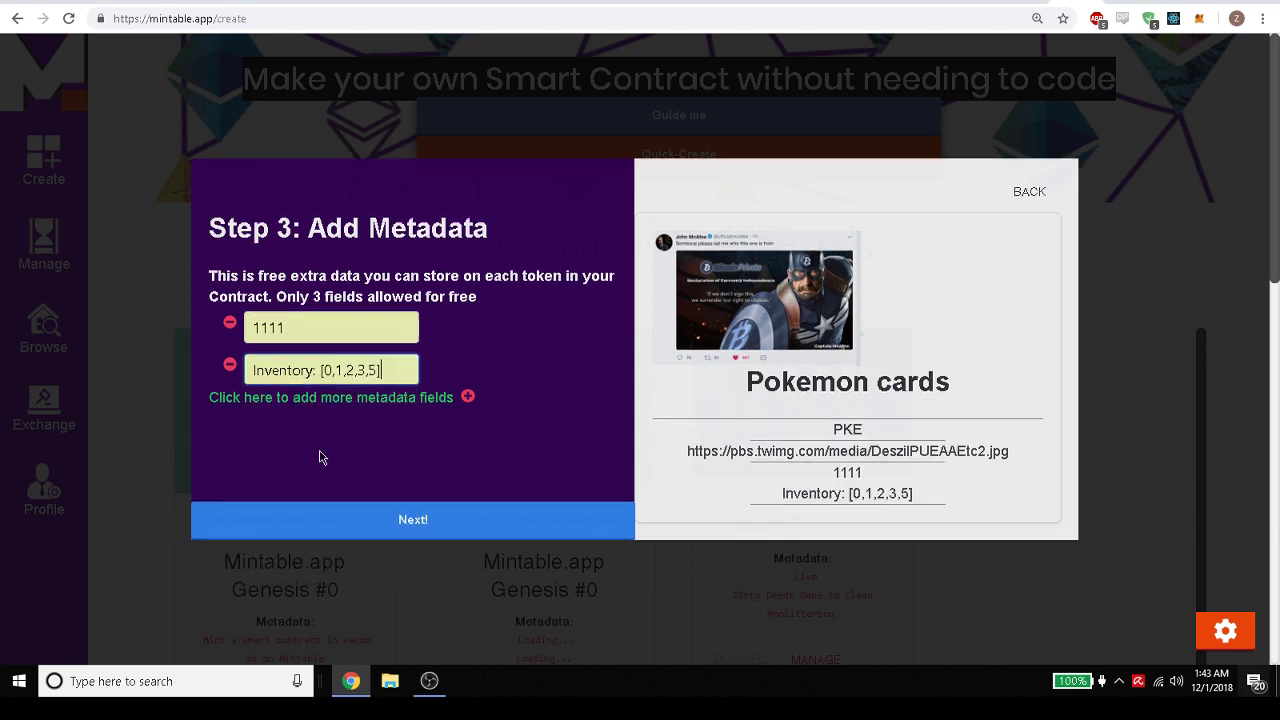
{"action": "left_click", "coordinate": [468, 397]}
{"action": "left_click", "coordinate": [318, 413]}
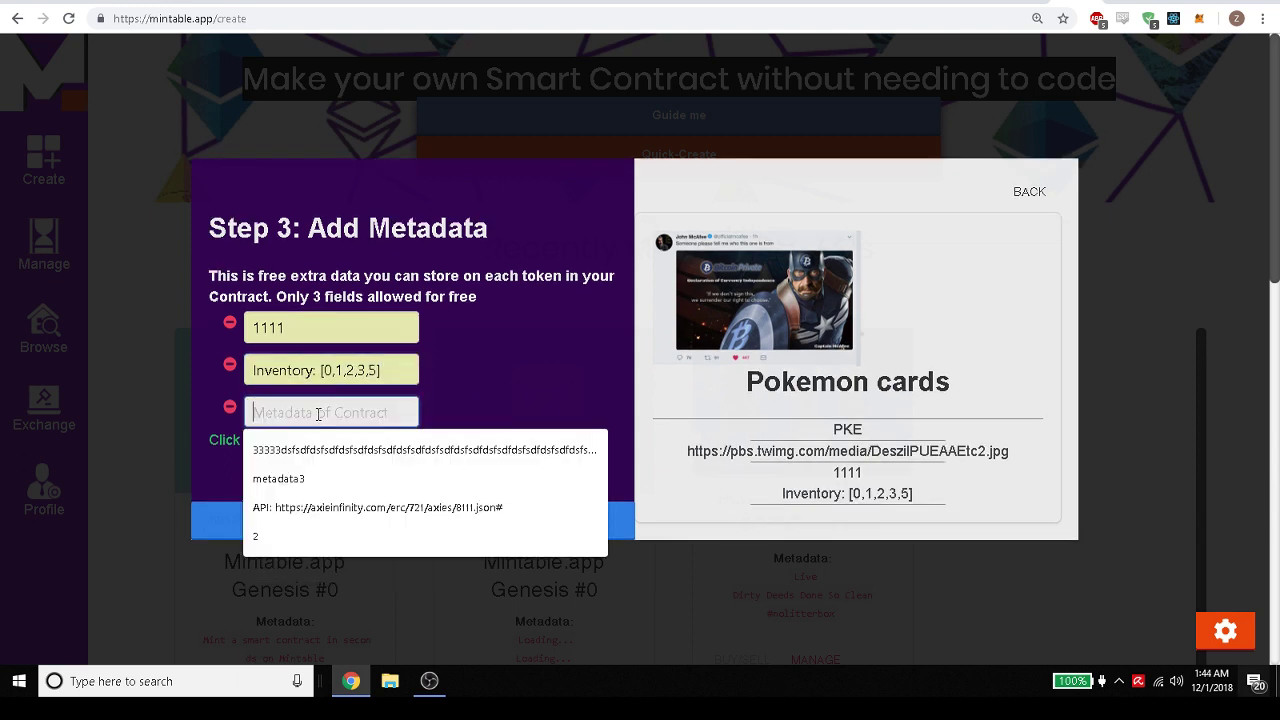
{"action": "left_click", "coordinate": [331, 504]}
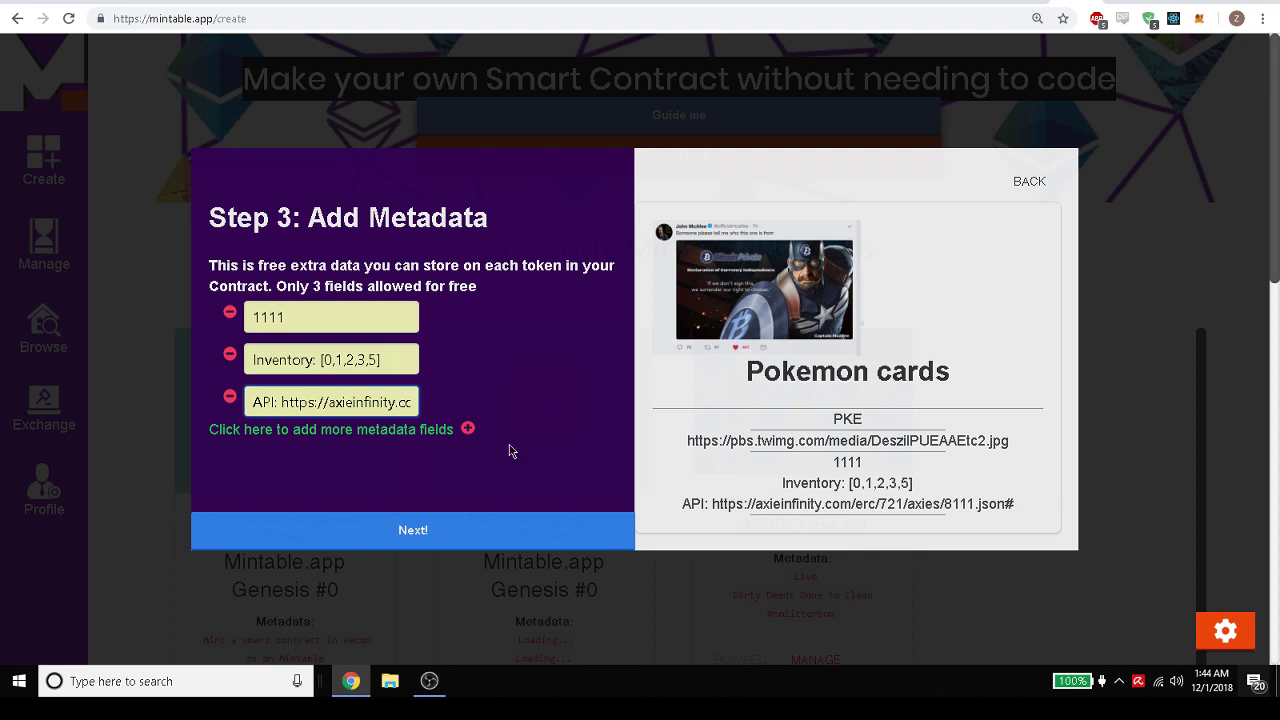
Check the image URL and API lines on the preview card, then move to the confirmation.
{"action": "left_click", "coordinate": [689, 442]}
{"action": "left_click_drag", "start_coordinate": [689, 442], "coordinate": [1012, 442]}
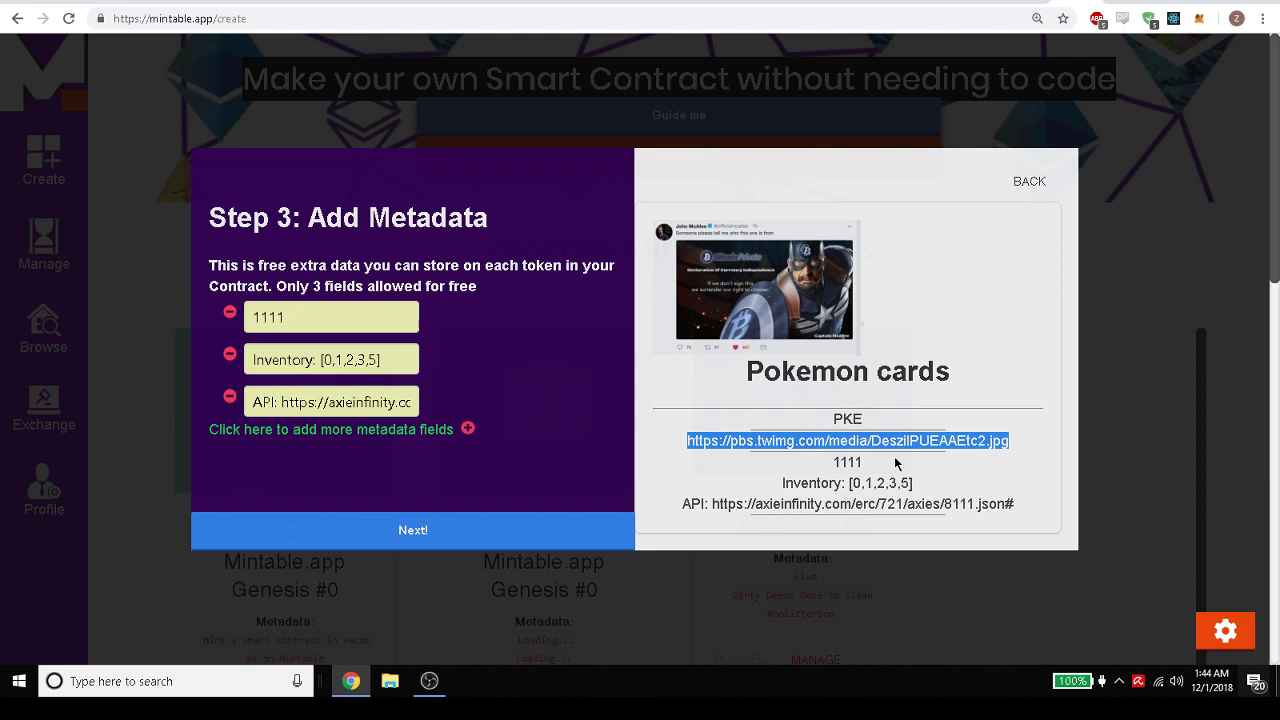
{"action": "left_click_drag", "start_coordinate": [685, 505], "coordinate": [1019, 513]}
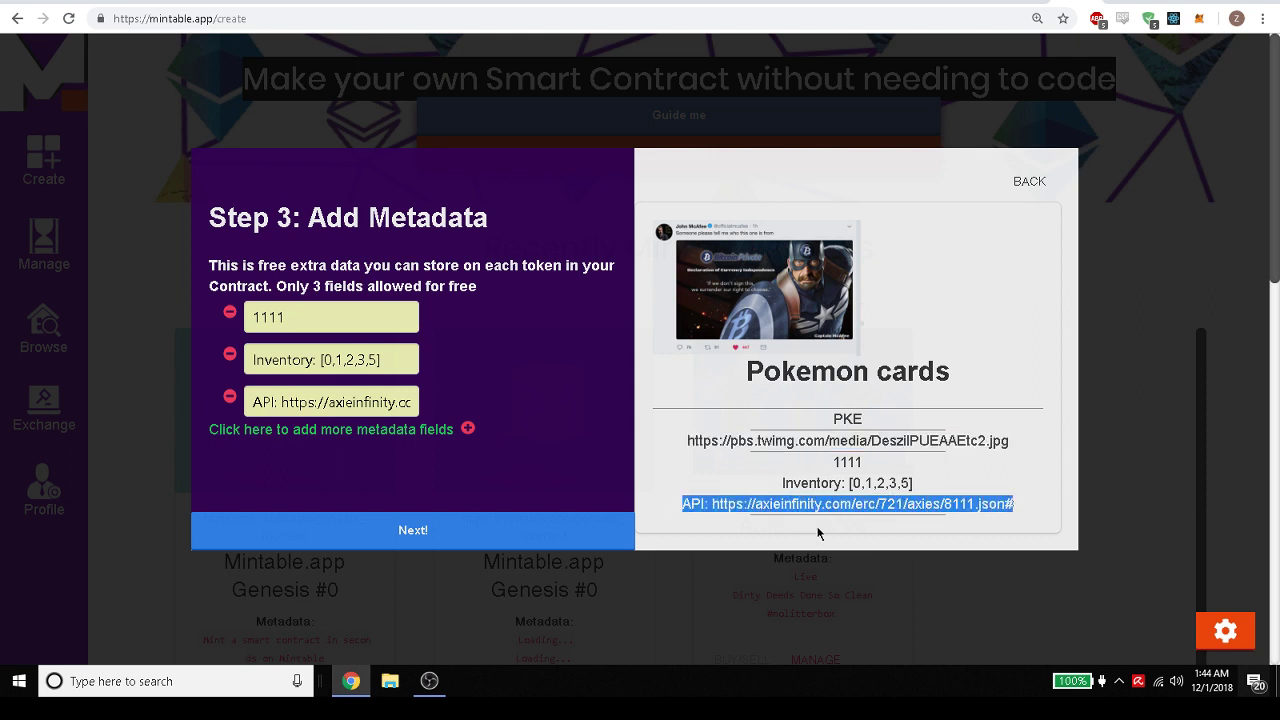
{"action": "left_click", "coordinate": [525, 528]}
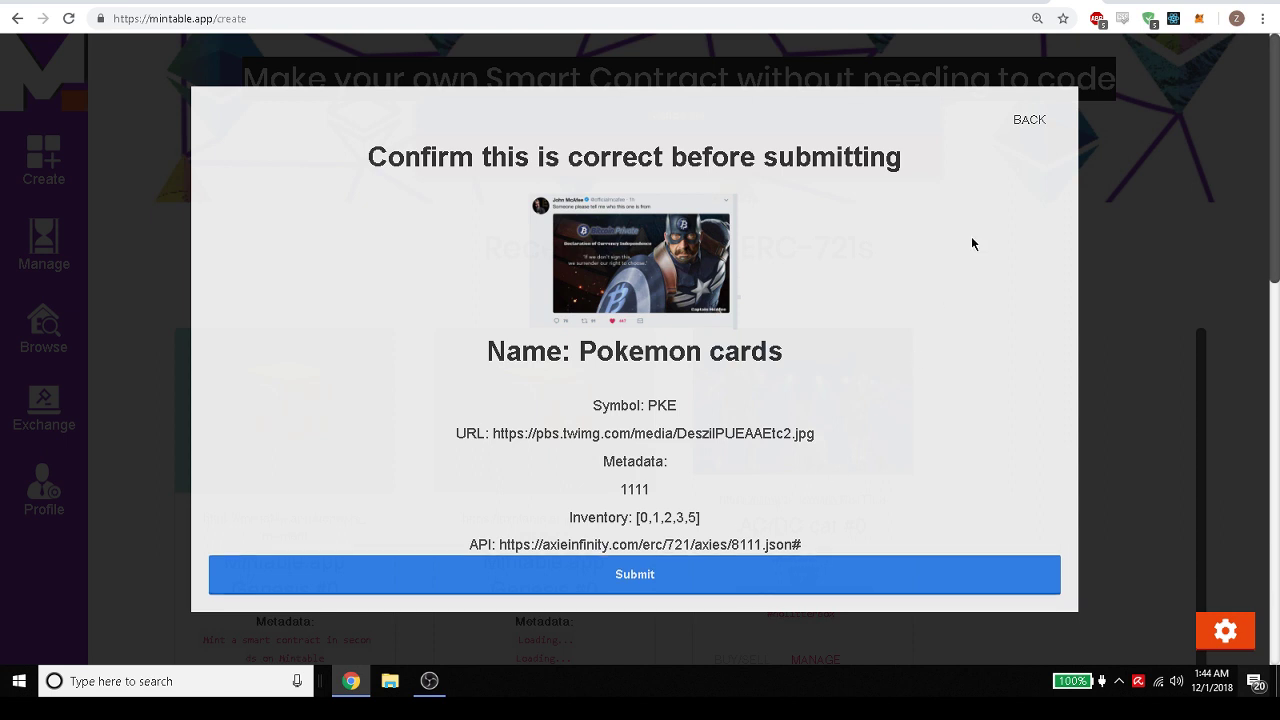
Check the wallet account in the MetaMask extension popup, then close it.
{"action": "left_click", "coordinate": [1200, 20]}
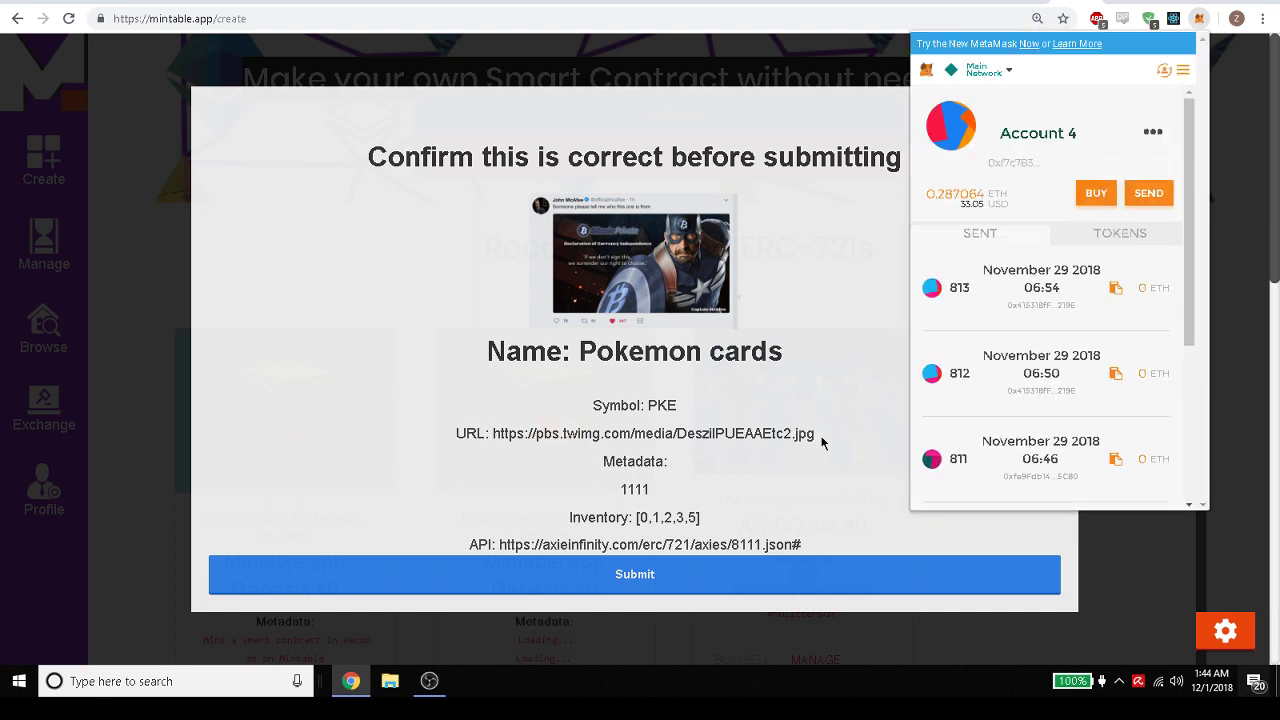
{"action": "left_click", "coordinate": [876, 506]}
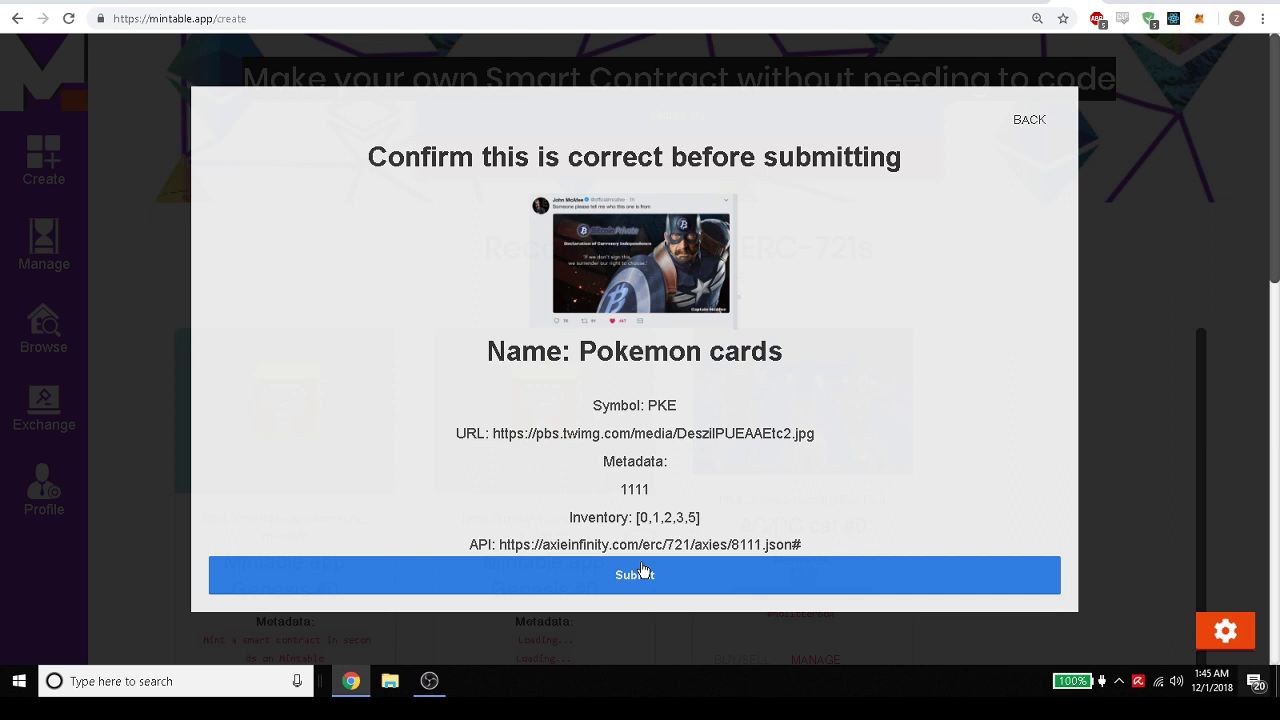
Submit the Pokemon cards contract and confirm it in MetaMask at 10 GWEI gas price.
{"action": "left_click", "coordinate": [650, 571]}
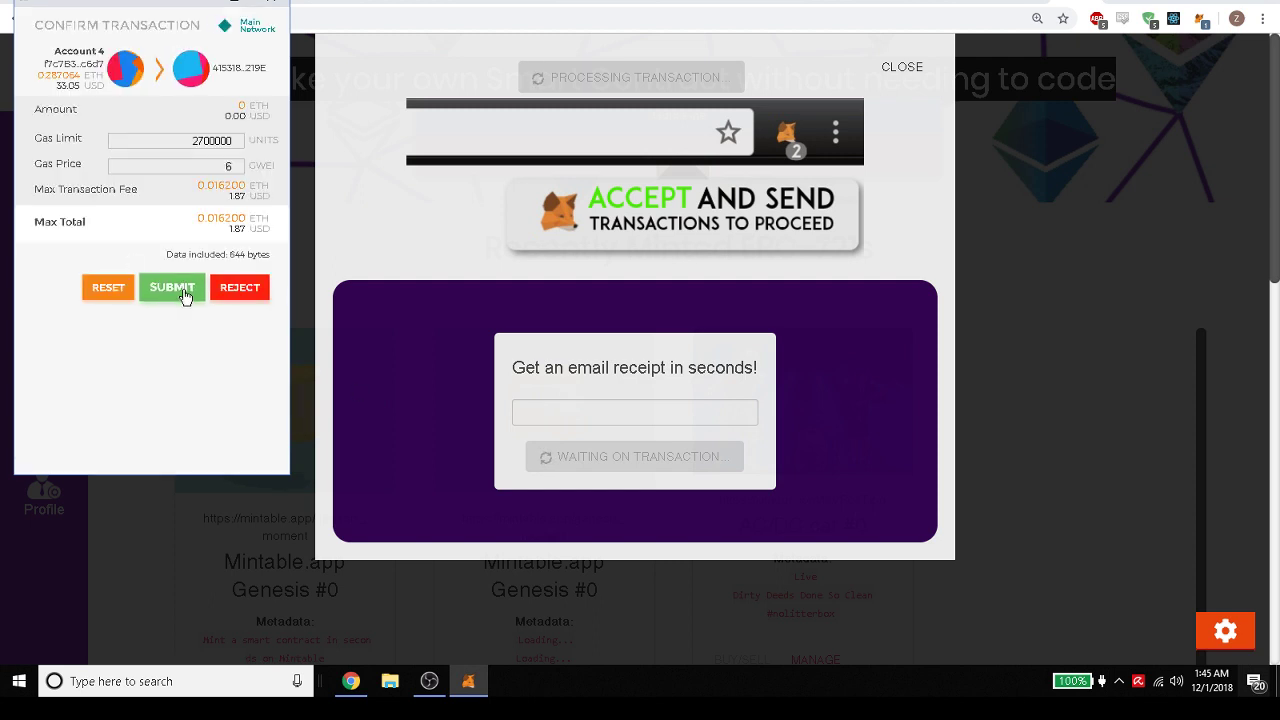
{"action": "left_click", "coordinate": [236, 170]}
{"action": "double_click", "coordinate": [236, 170]}
{"action": "double_click", "coordinate": [236, 170]}
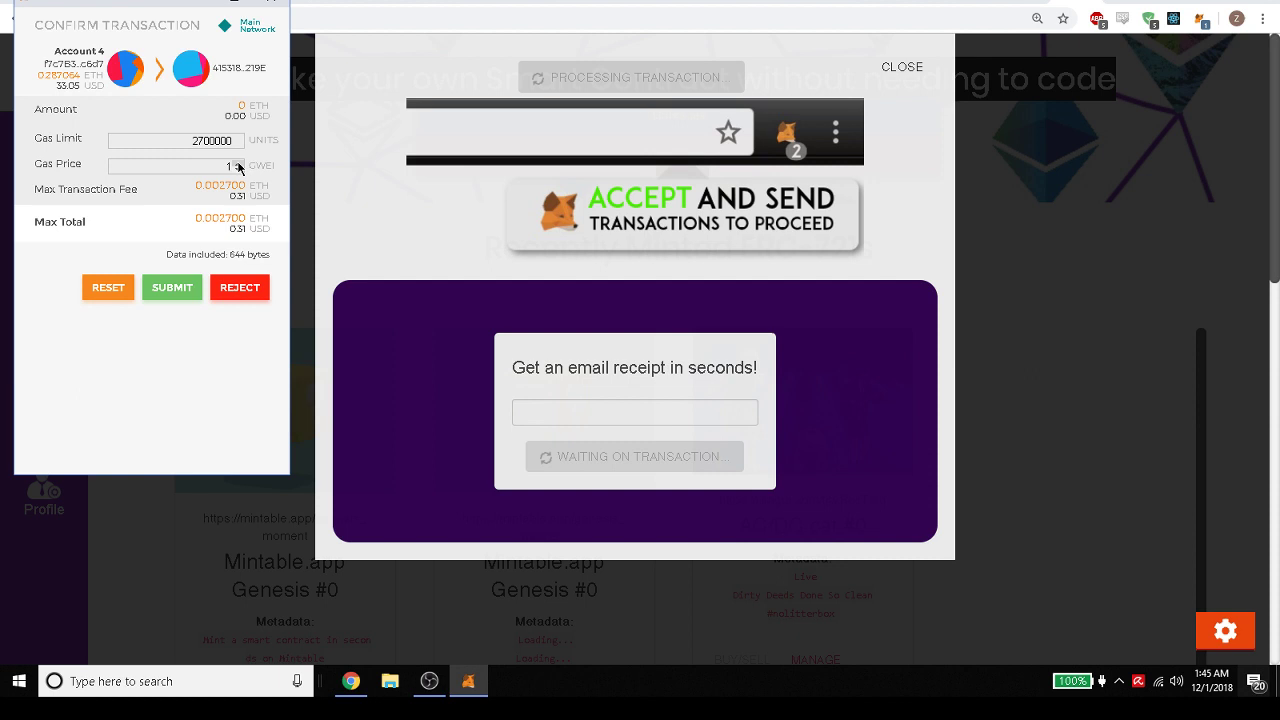
{"action": "double_click", "coordinate": [236, 163]}
{"action": "double_click", "coordinate": [236, 163]}
{"action": "left_click", "coordinate": [236, 163]}
{"action": "double_click", "coordinate": [236, 163]}
{"action": "double_click", "coordinate": [236, 163]}
{"action": "left_click", "coordinate": [174, 290]}
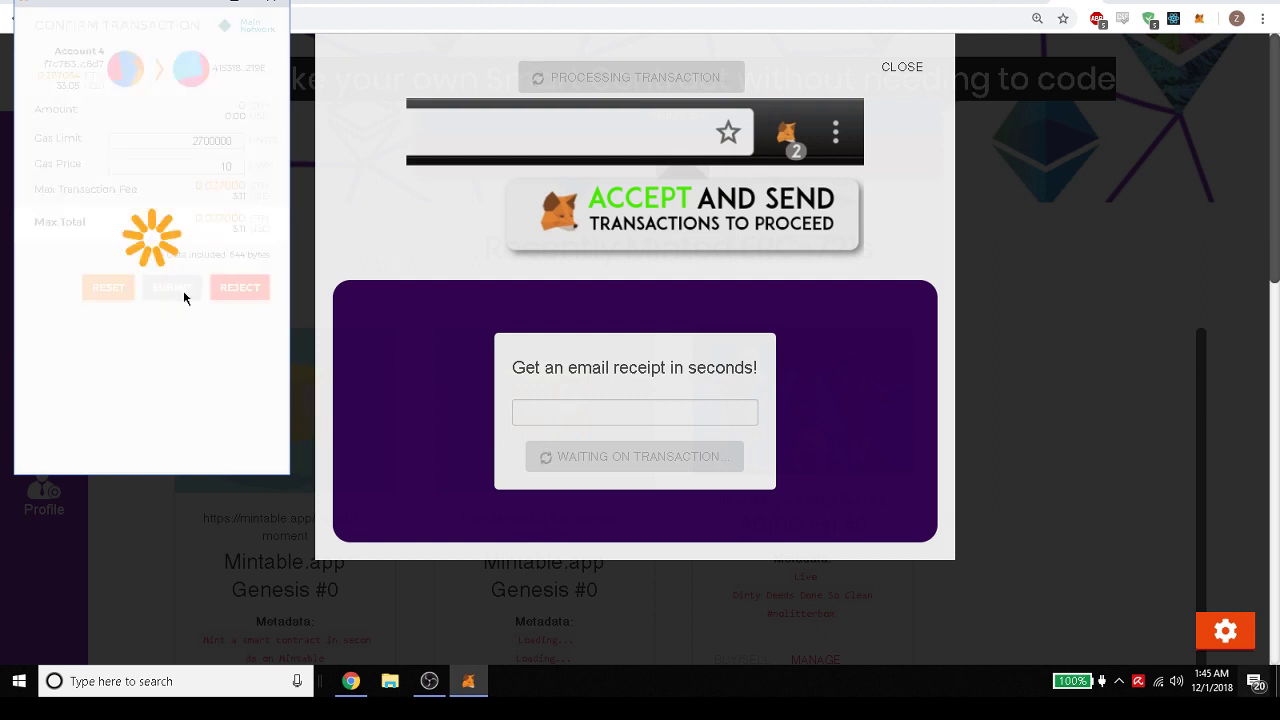
Enter the account e-mail address in the receipt field via the autofill suggestion.
{"action": "left_click", "coordinate": [552, 406]}
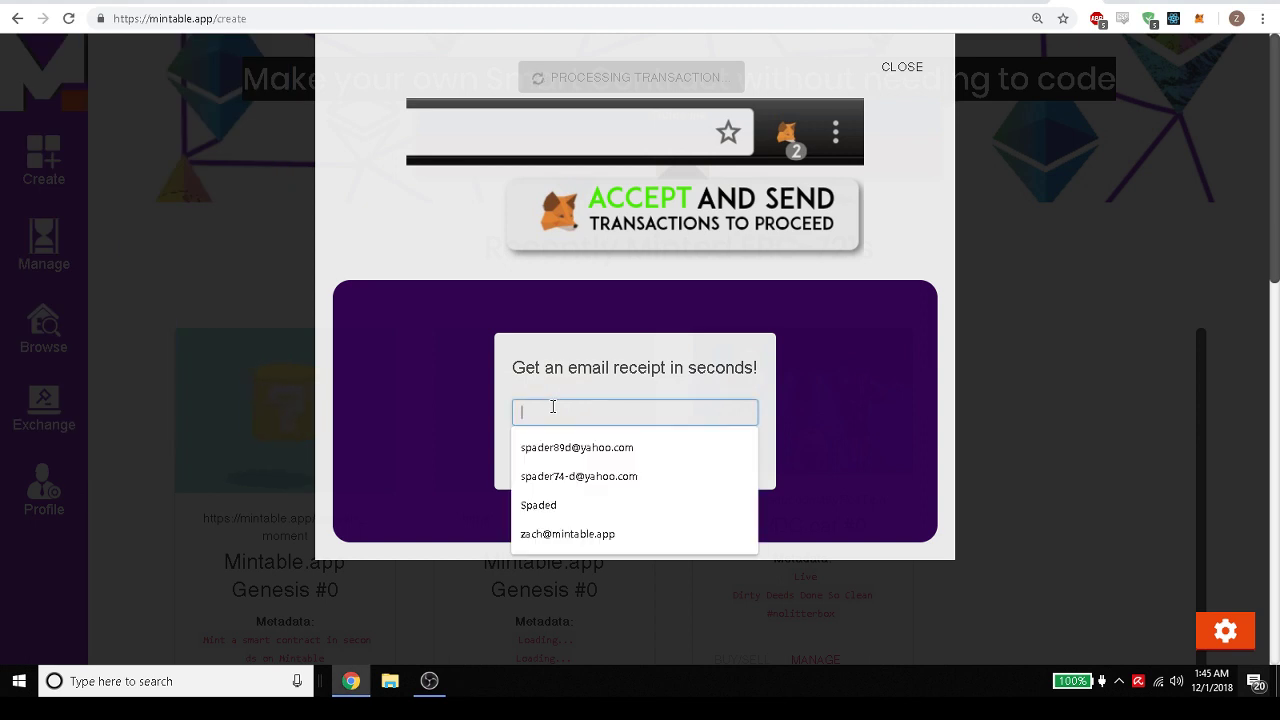
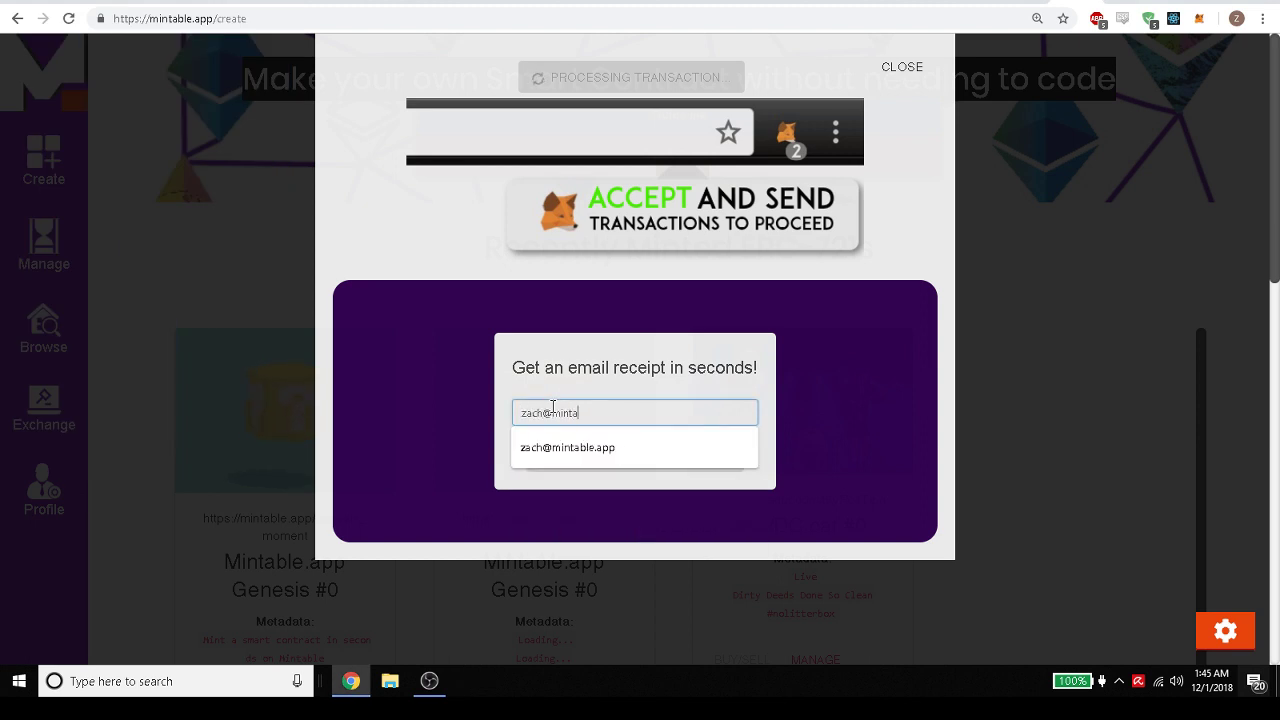
{"action": "left_click", "coordinate": [795, 403]}
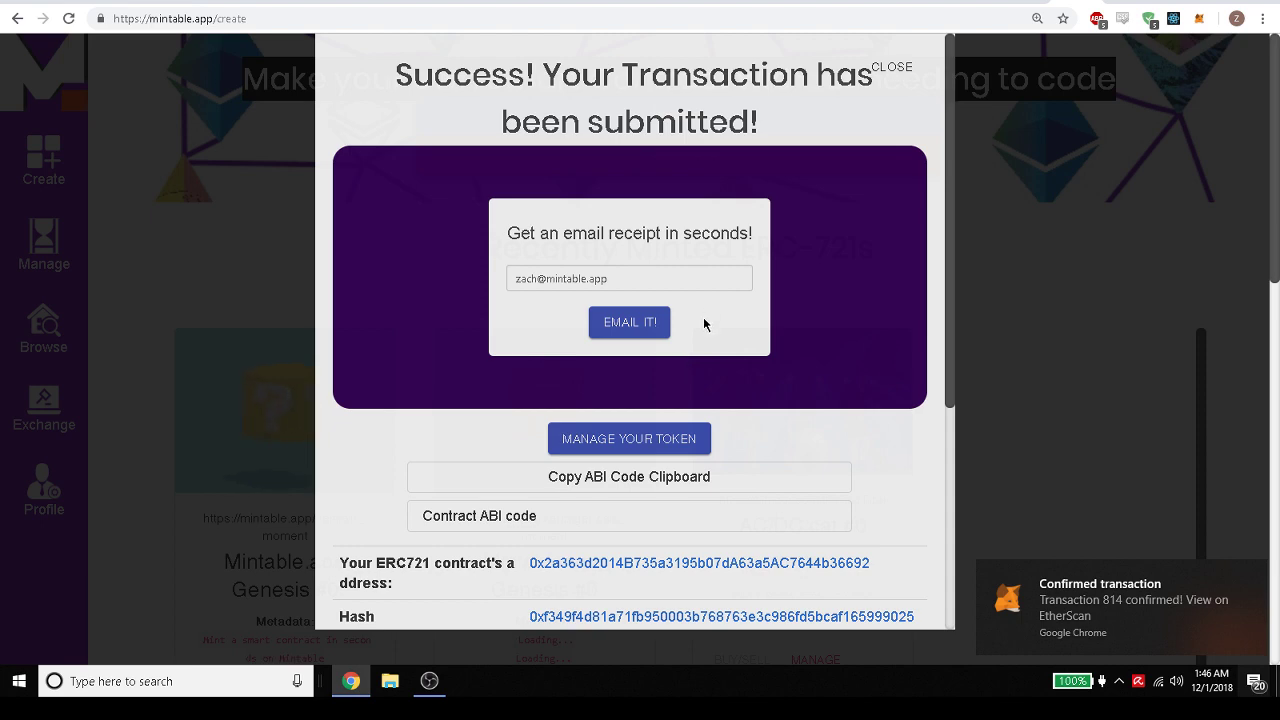
E-mail the transaction receipt and scroll through the transaction details.
{"action": "left_click", "coordinate": [634, 320]}
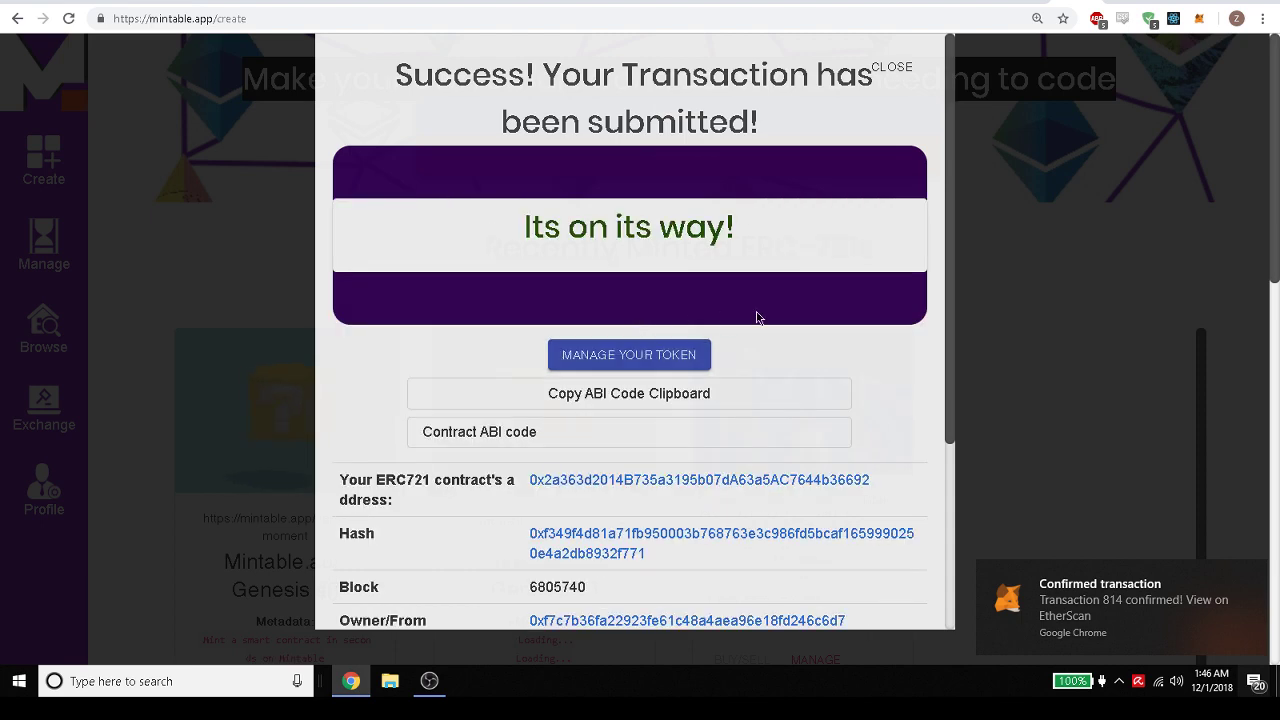
{"action": "scroll", "coordinate": [756, 315], "scroll_direction": "down", "scroll_amount": 3}
{"action": "scroll", "coordinate": [756, 307], "scroll_direction": "down", "scroll_amount": 1}
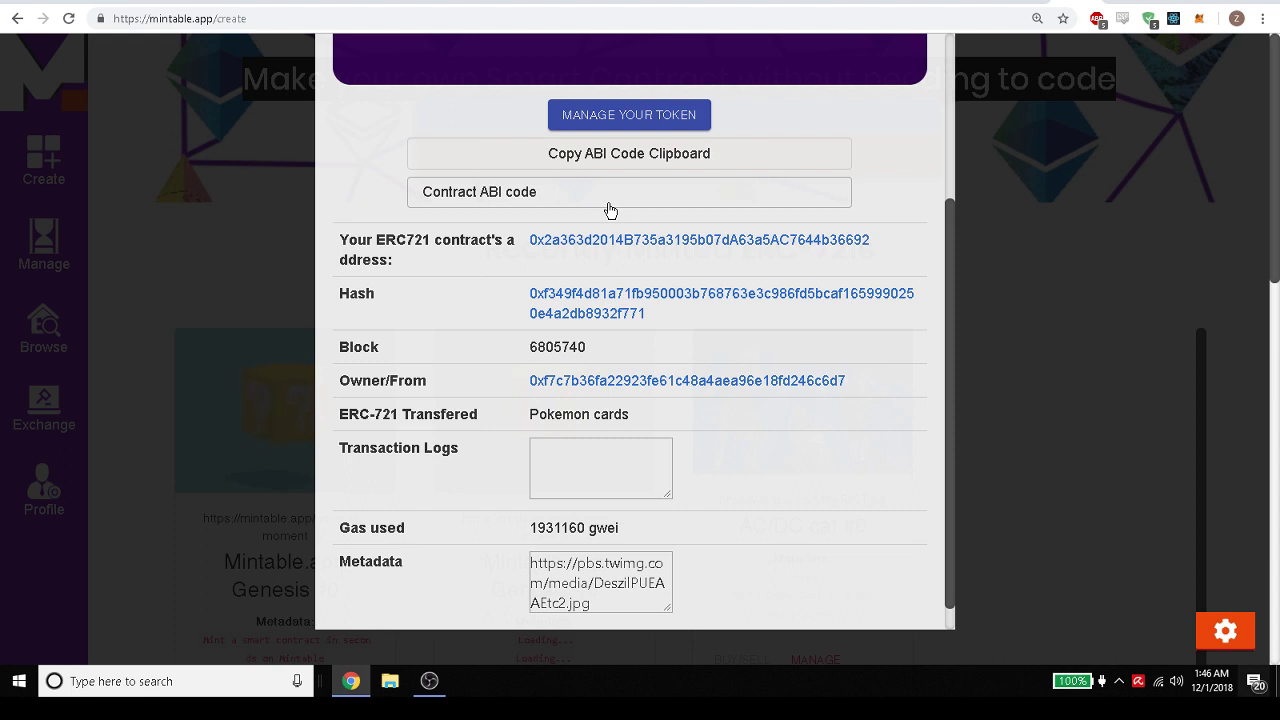
{"action": "scroll", "coordinate": [610, 210], "scroll_direction": "down", "scroll_amount": 1}
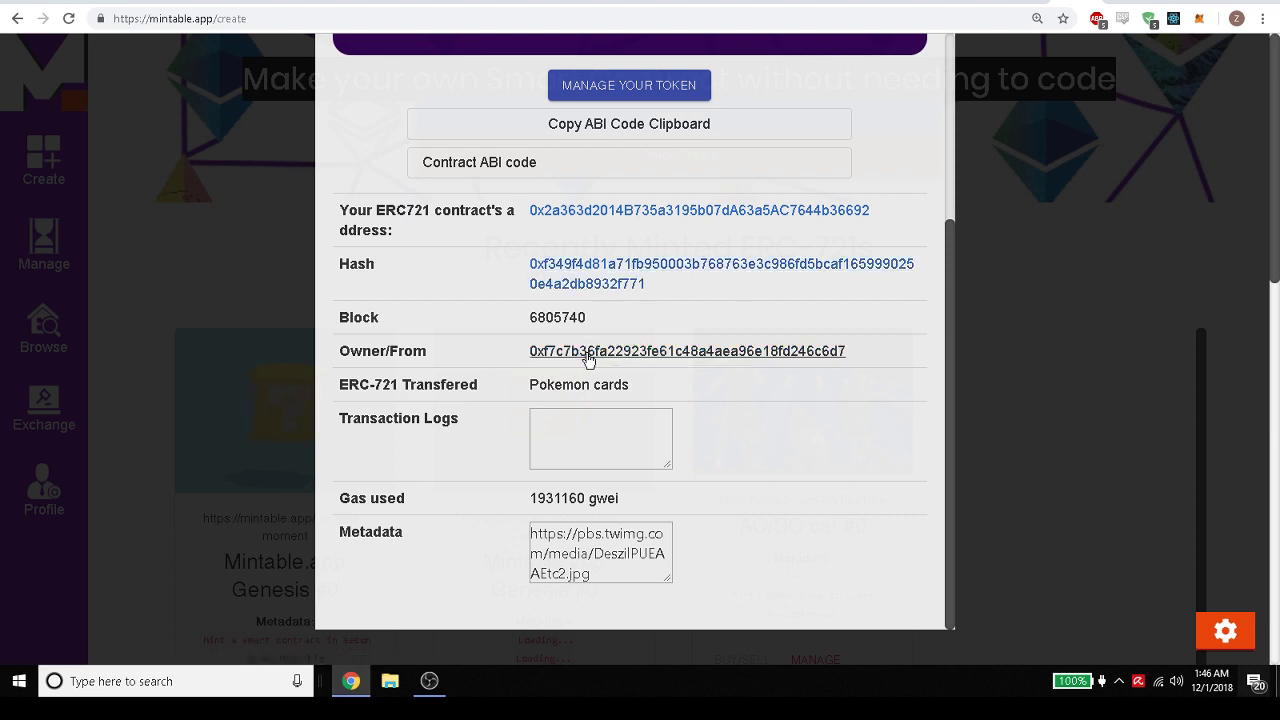
{"action": "scroll", "coordinate": [696, 381], "scroll_direction": "down", "scroll_amount": 3}
Review the Pokemon cards name, metadata URL and 'Its on its way!' message, then open the token manager.
{"action": "left_click_drag", "start_coordinate": [531, 390], "coordinate": [668, 402]}
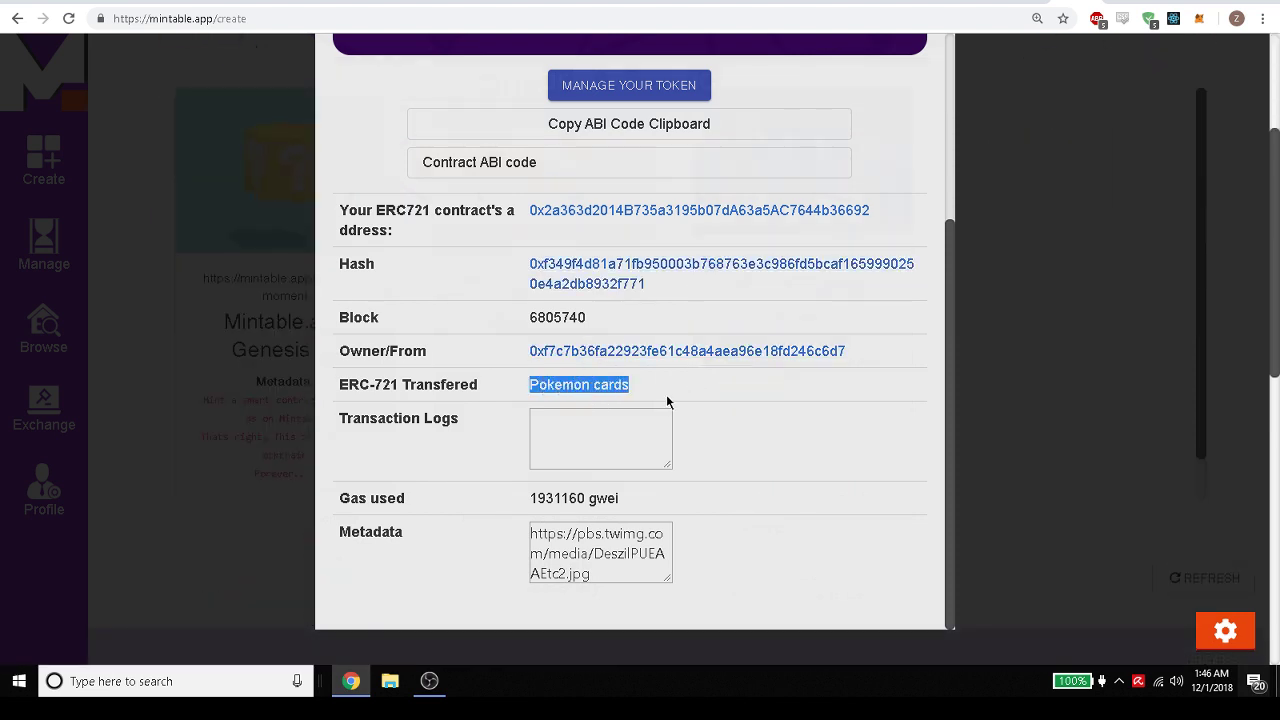
{"action": "triple_click", "coordinate": [558, 558]}
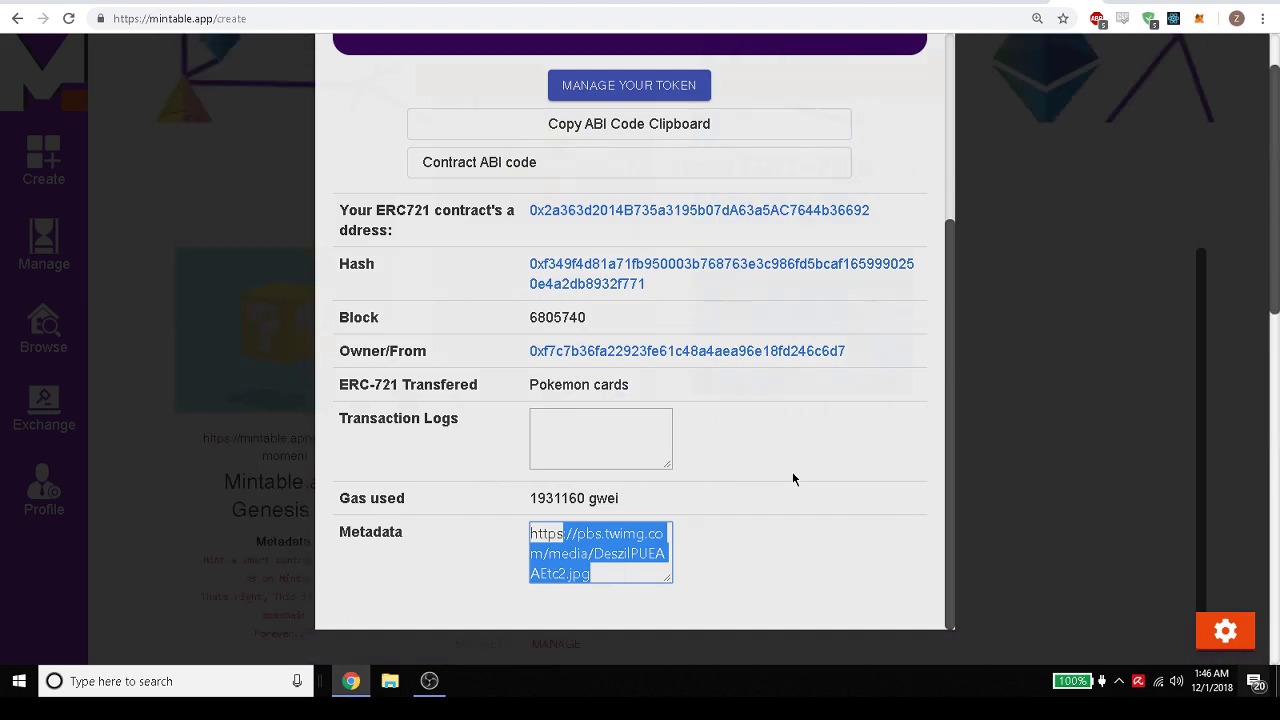
{"action": "scroll", "coordinate": [798, 469], "scroll_direction": "up", "scroll_amount": 3}
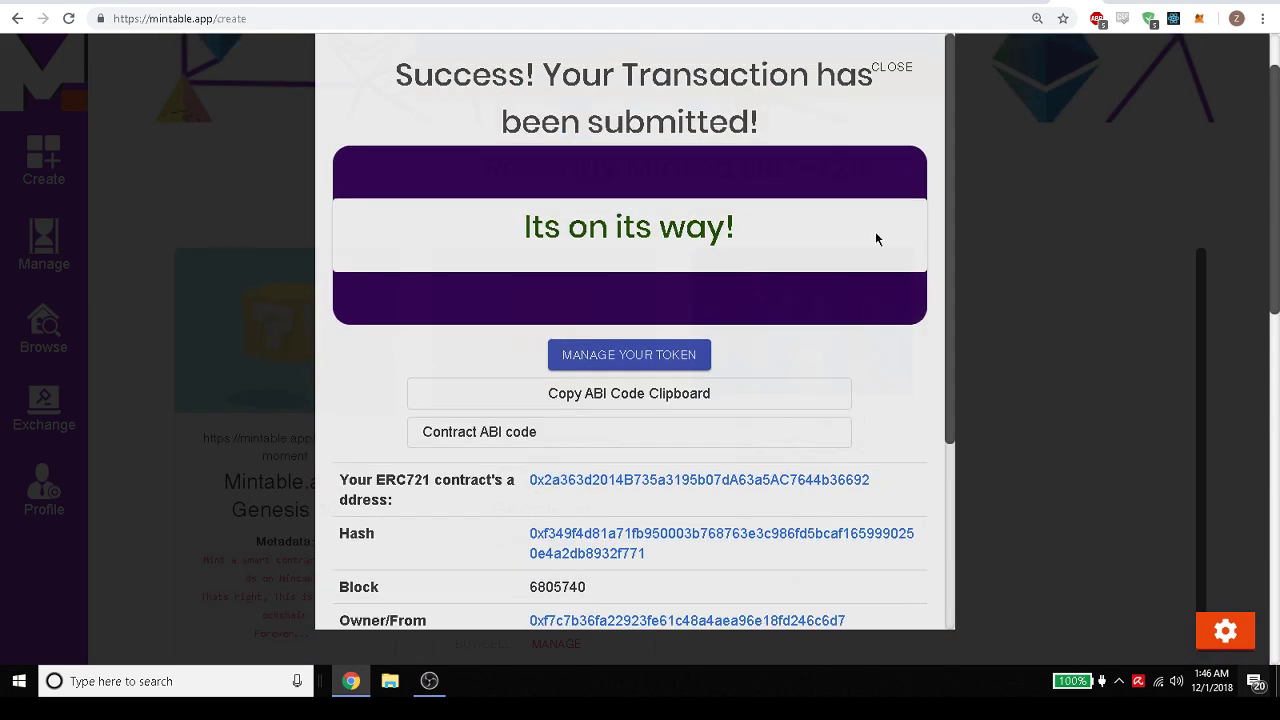
{"action": "scroll", "coordinate": [876, 239], "scroll_direction": "down", "scroll_amount": 1}
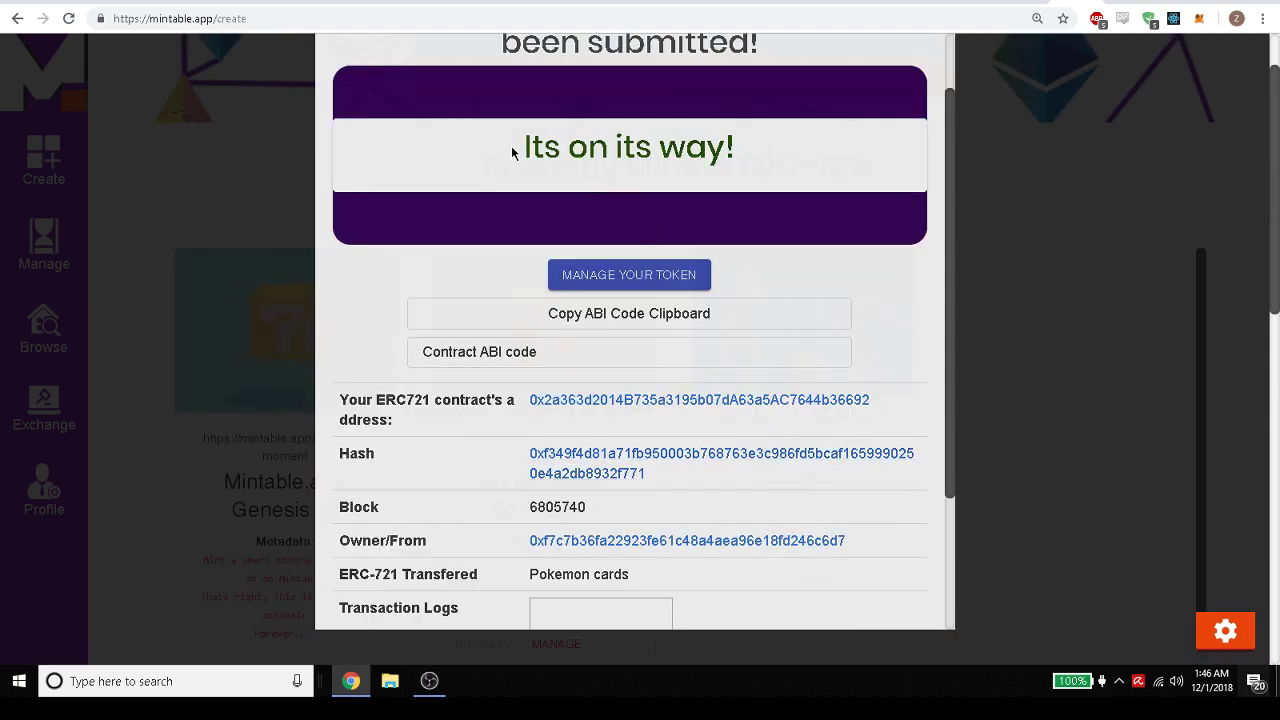
{"action": "left_click_drag", "start_coordinate": [513, 151], "coordinate": [769, 166]}
{"action": "scroll", "coordinate": [869, 250], "scroll_direction": "up", "scroll_amount": 1}
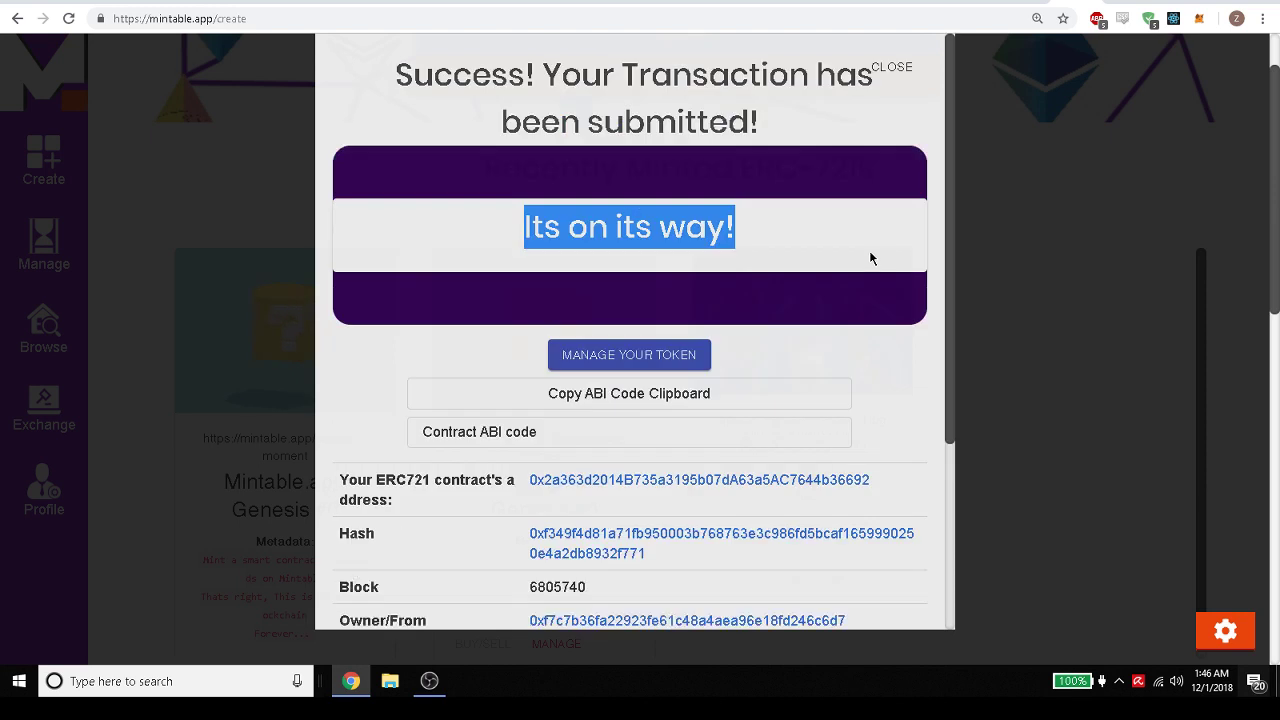
{"action": "left_click", "coordinate": [622, 361]}
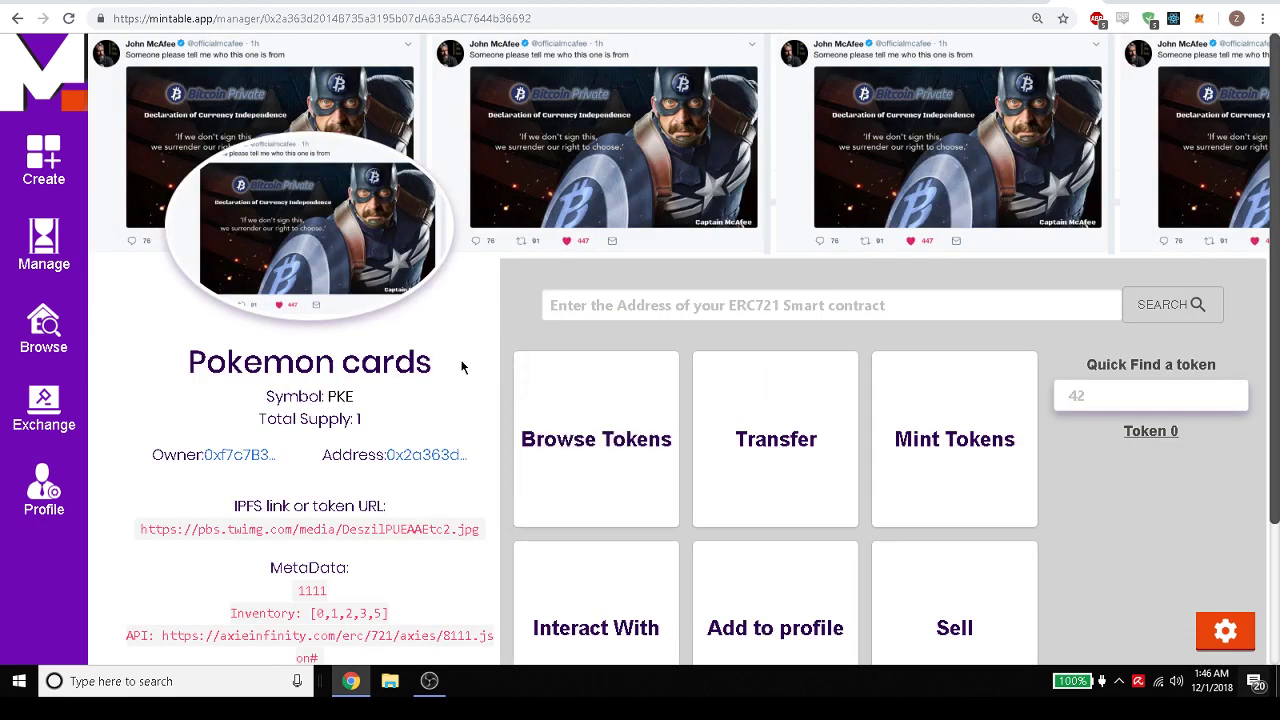
Select the manager page title and metadata text to review the Pokemon cards details.
{"action": "left_click_drag", "start_coordinate": [461, 367], "coordinate": [188, 367]}
{"action": "scroll", "coordinate": [380, 430], "scroll_direction": "down", "scroll_amount": 2}
{"action": "left_click_drag", "start_coordinate": [402, 504], "coordinate": [229, 428]}
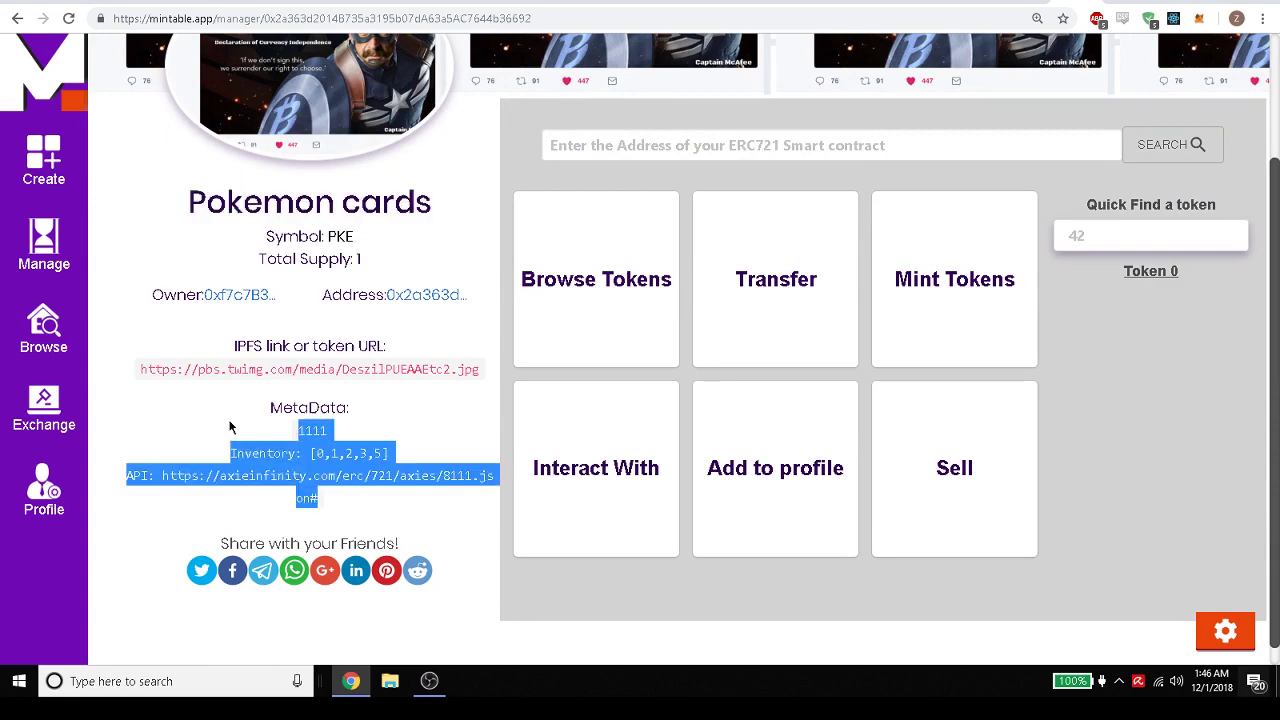
{"action": "left_click", "coordinate": [472, 430]}
{"action": "scroll", "coordinate": [510, 425], "scroll_direction": "up", "scroll_amount": 1}
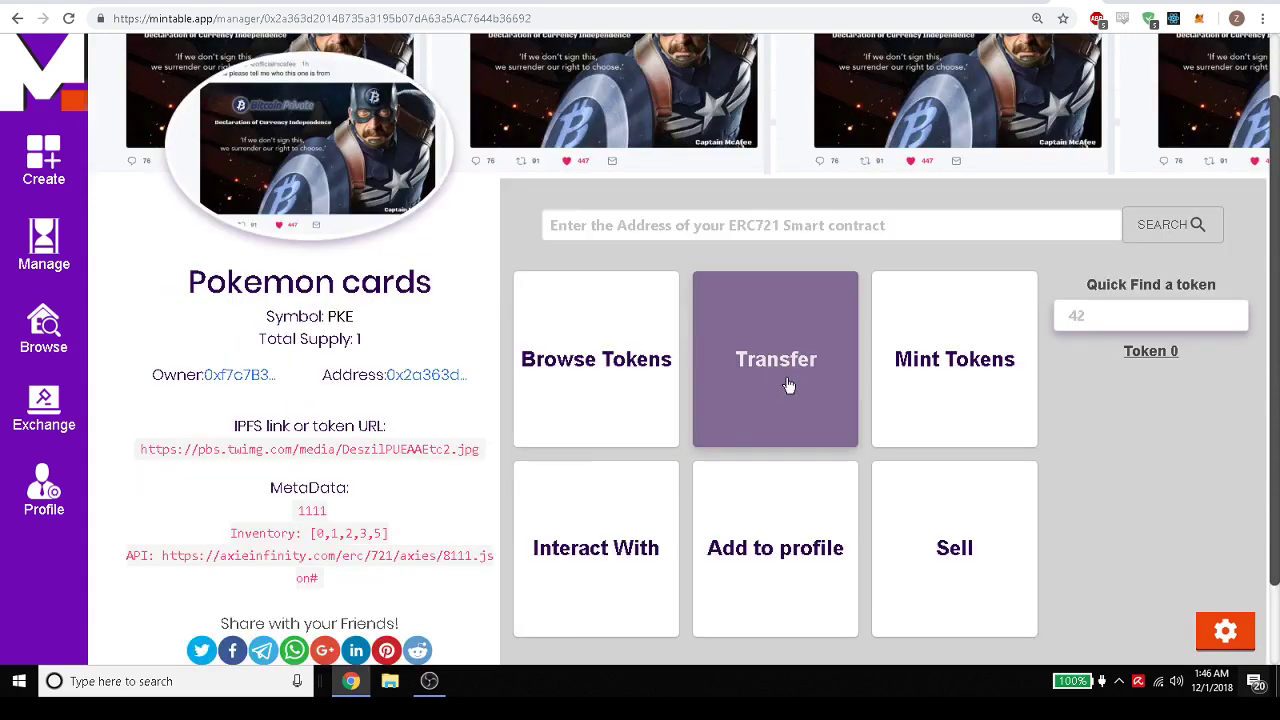
Open the Transfer Tokens form and copy the contract address from the URL bar.
{"action": "left_click", "coordinate": [730, 380]}
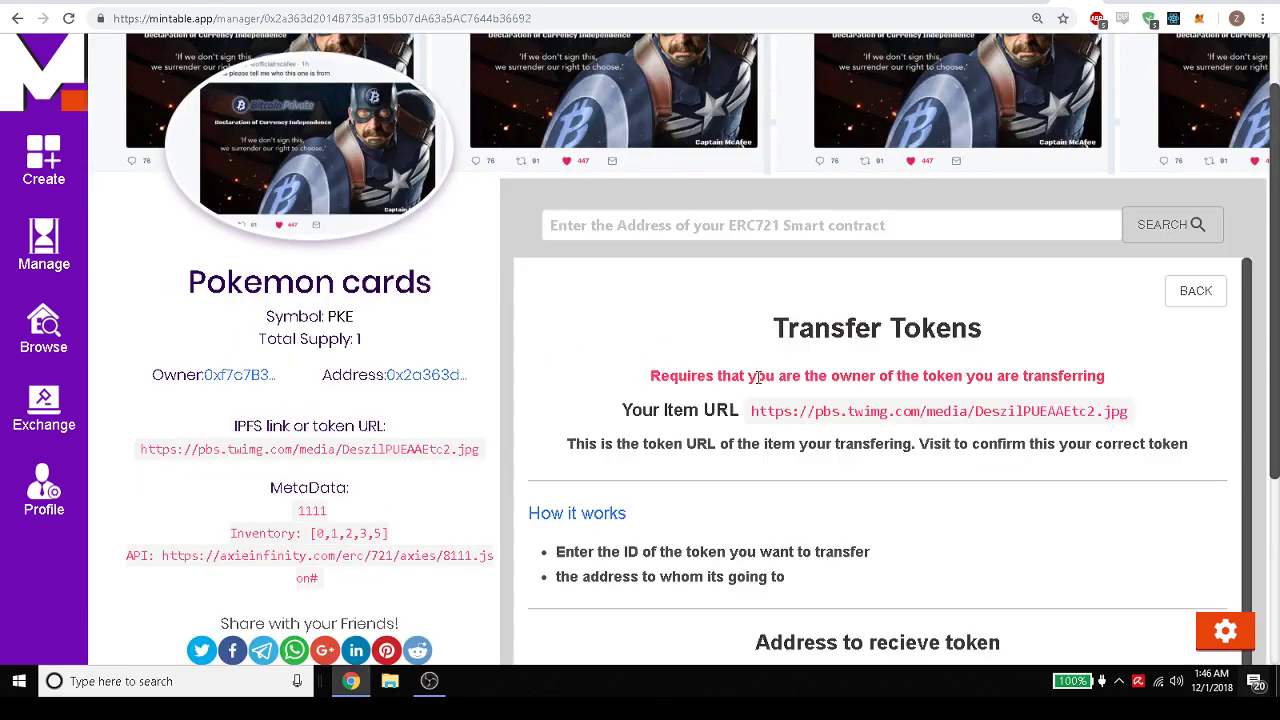
{"action": "scroll", "coordinate": [767, 380], "scroll_direction": "down", "scroll_amount": 3}
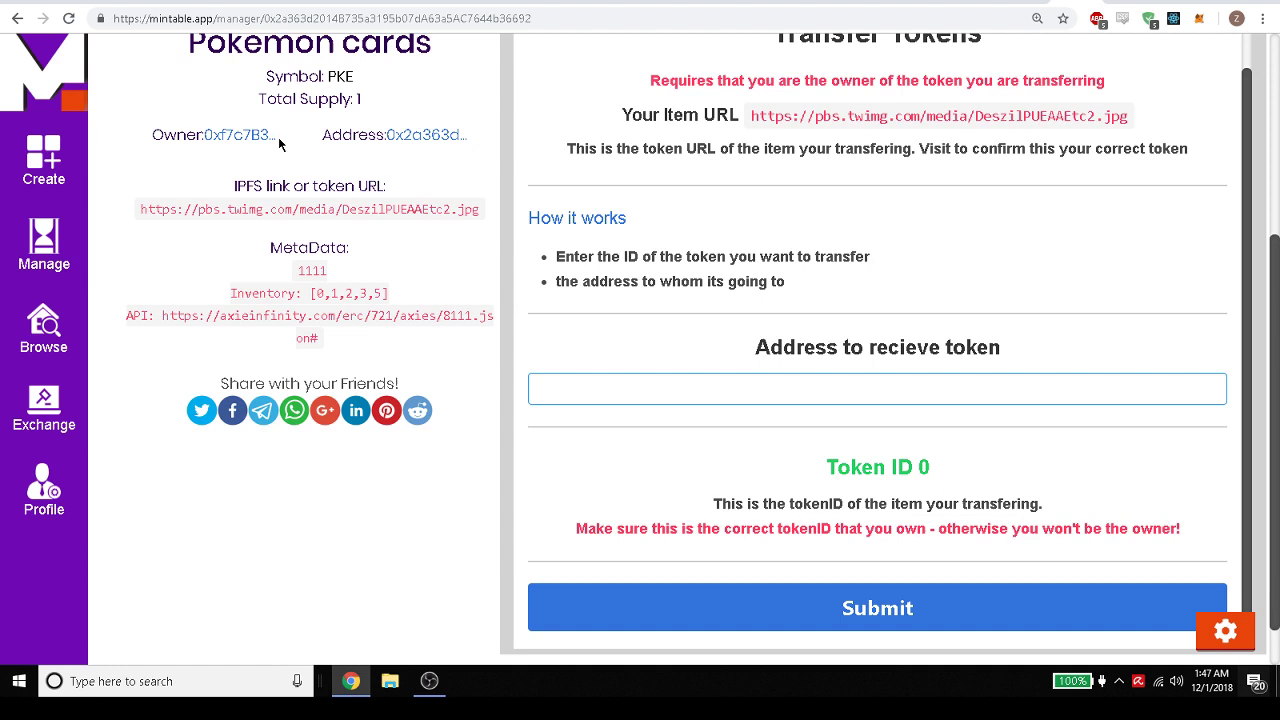
{"action": "left_click", "coordinate": [331, 22]}
{"action": "left_click", "coordinate": [334, 20]}
{"action": "left_click_drag", "start_coordinate": [544, 20], "coordinate": [269, 24]}
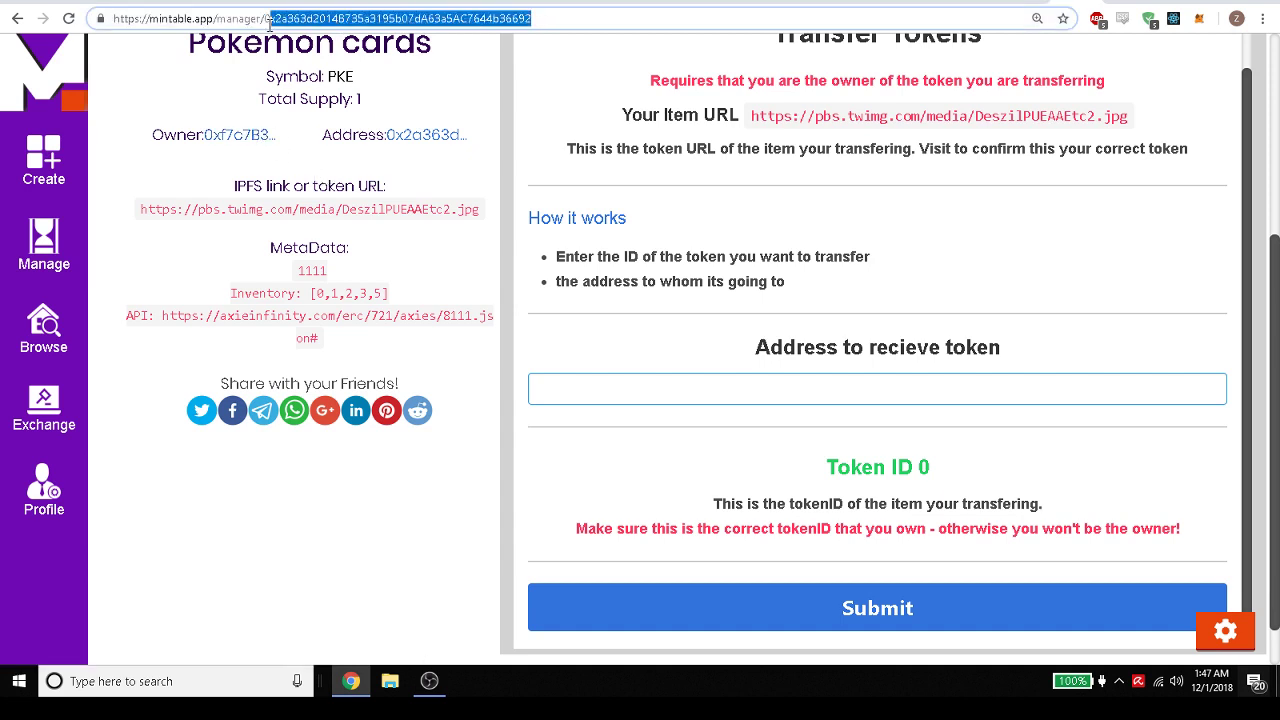
{"action": "right_click", "coordinate": [276, 24]}
{"action": "left_click", "coordinate": [313, 107]}
Paste the contract address as the receiving address for token 0.
{"action": "right_click", "coordinate": [565, 383]}
{"action": "left_click", "coordinate": [600, 503]}
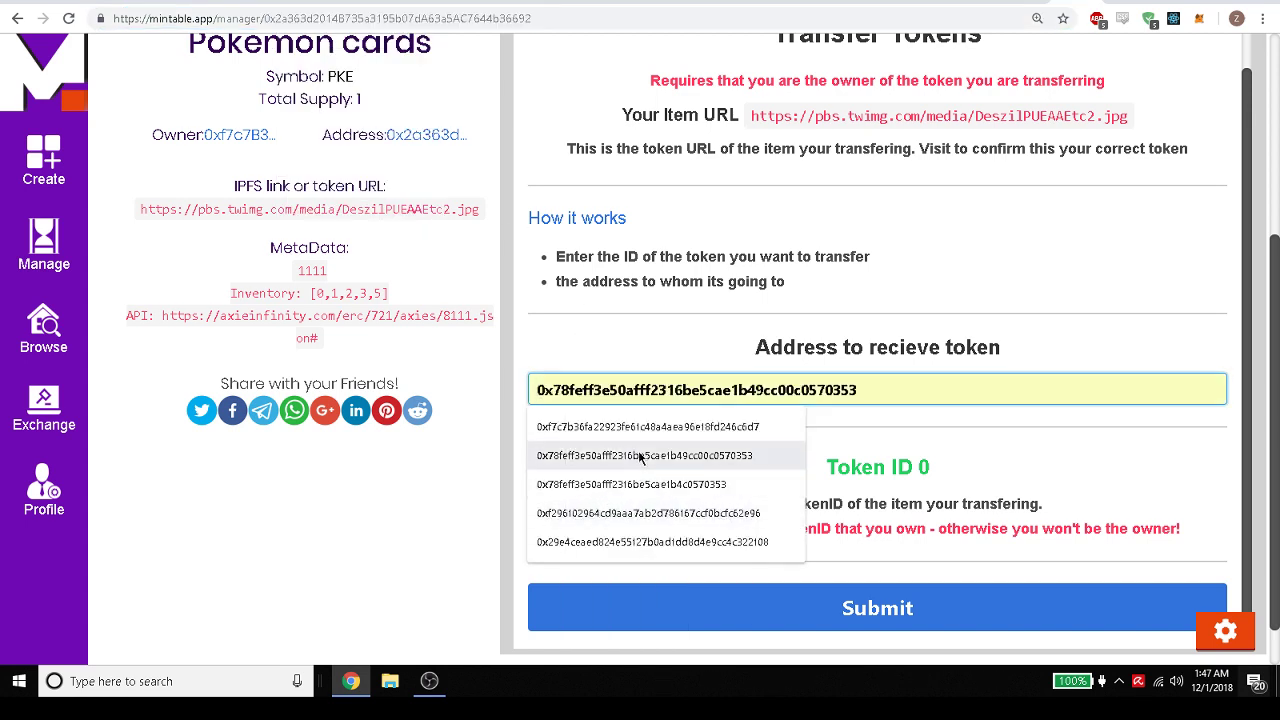
{"action": "key", "text": "Escape"}
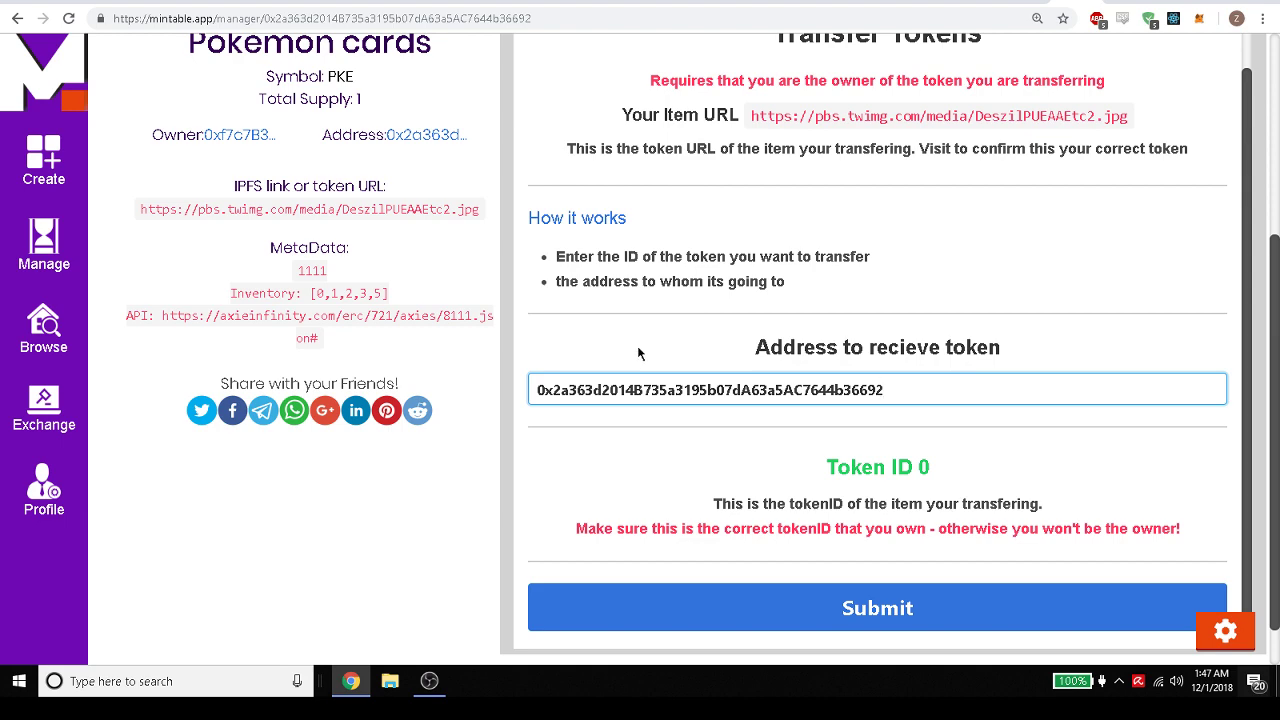
{"action": "scroll", "coordinate": [638, 352], "scroll_direction": "up", "scroll_amount": 1}
{"action": "scroll", "coordinate": [750, 470], "scroll_direction": "down", "scroll_amount": 1}
{"action": "scroll", "coordinate": [870, 608], "scroll_direction": "up", "scroll_amount": 1}
{"action": "scroll", "coordinate": [529, 296], "scroll_direction": "up", "scroll_amount": 3}
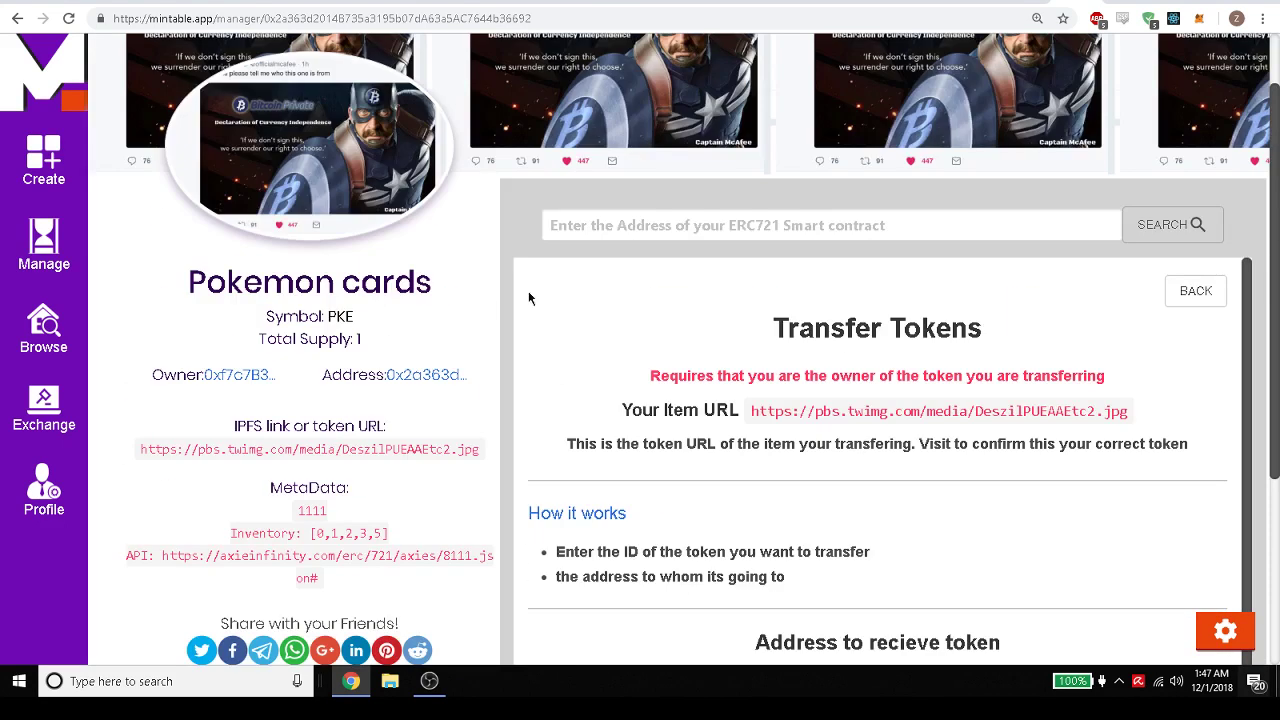
Close the Transfer form, browse tokens #0 and #1, and return to the action menu.
{"action": "left_click", "coordinate": [1196, 292]}
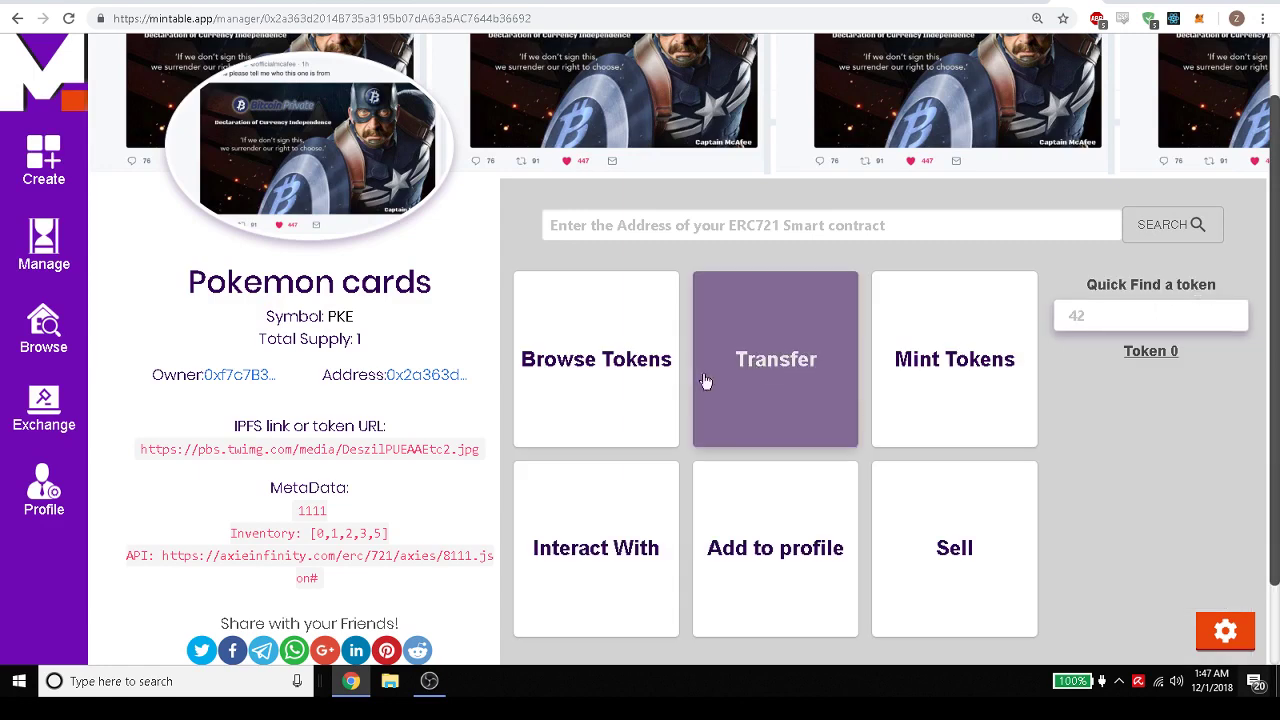
{"action": "left_click", "coordinate": [622, 391]}
{"action": "scroll", "coordinate": [766, 455], "scroll_direction": "down", "scroll_amount": 3}
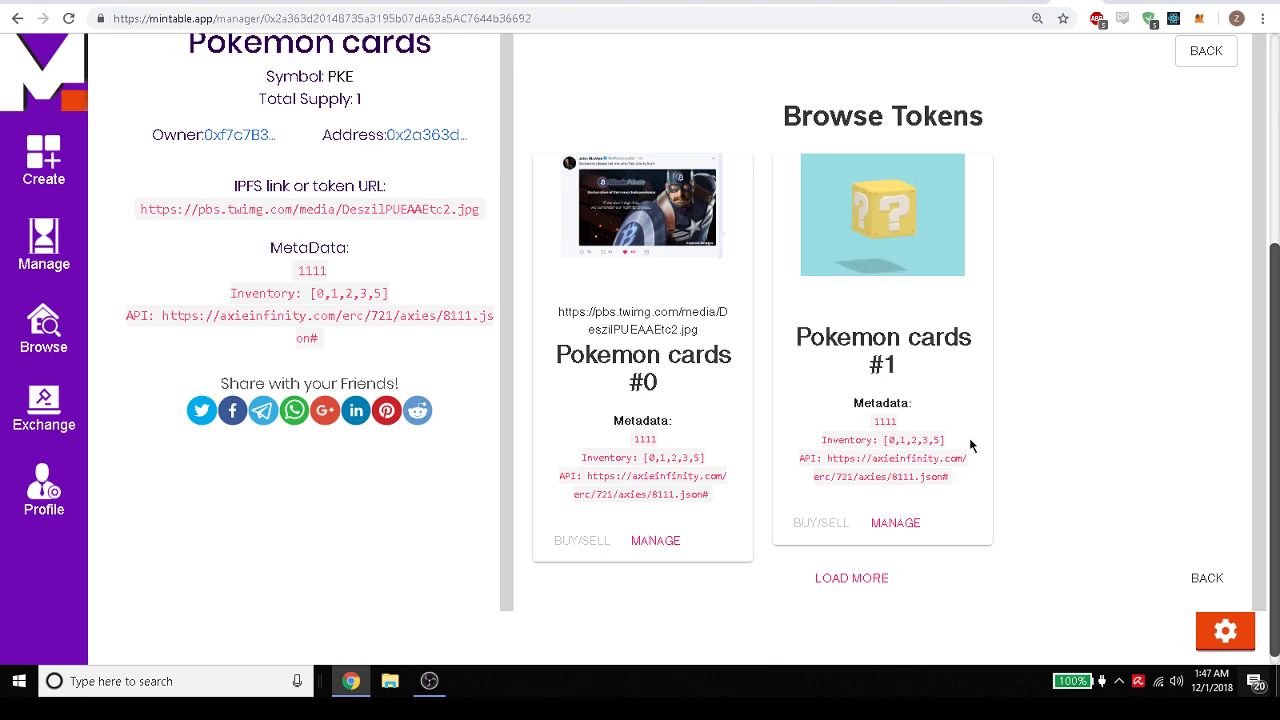
{"action": "scroll", "coordinate": [985, 435], "scroll_direction": "up", "scroll_amount": 2}
{"action": "left_click", "coordinate": [1205, 213]}
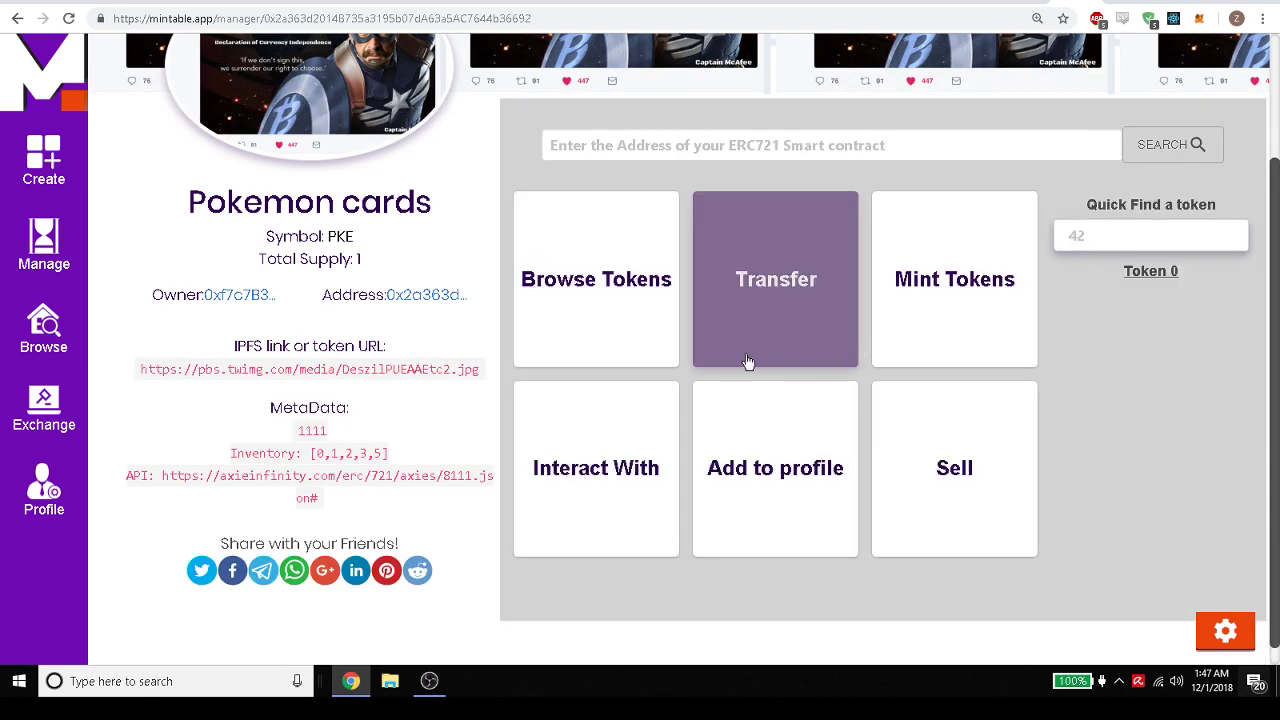
Call the Pokemon cards contract's version function and select its result, 'Mintable v0.1'.
{"action": "left_click", "coordinate": [612, 470]}
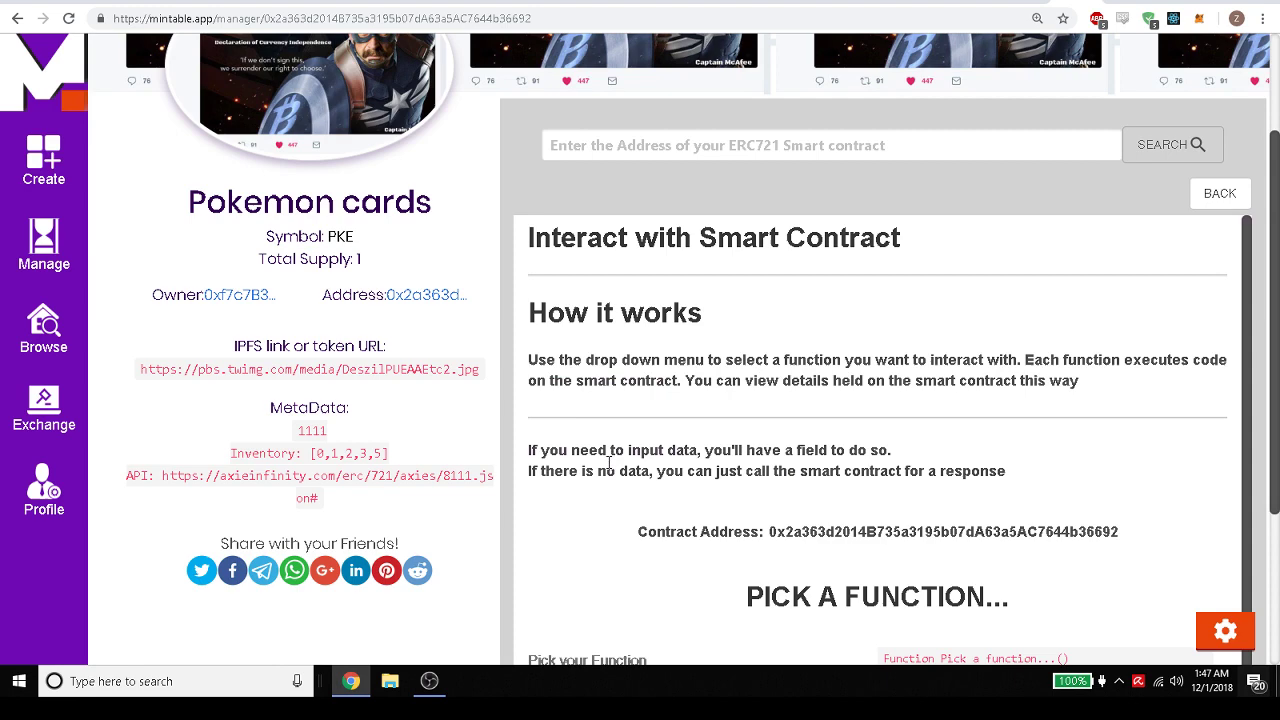
{"action": "scroll", "coordinate": [708, 414], "scroll_direction": "down", "scroll_amount": 3}
{"action": "left_click", "coordinate": [637, 514]}
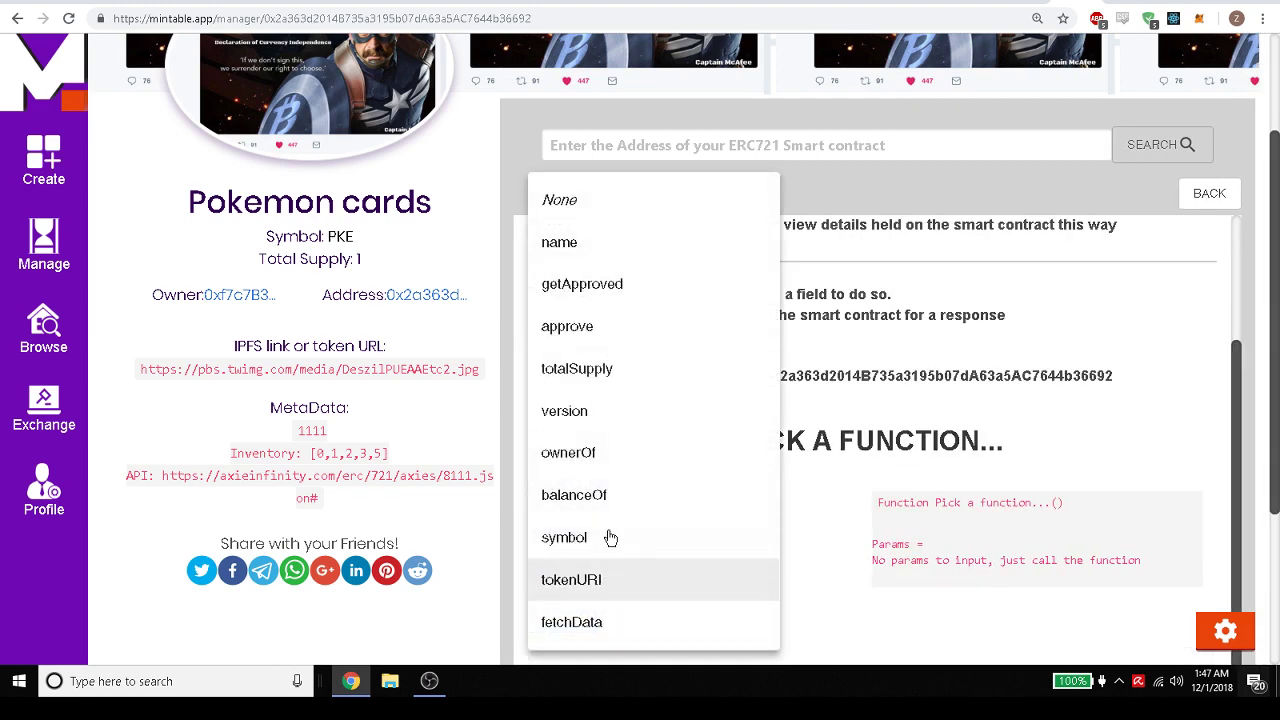
{"action": "left_click", "coordinate": [616, 412]}
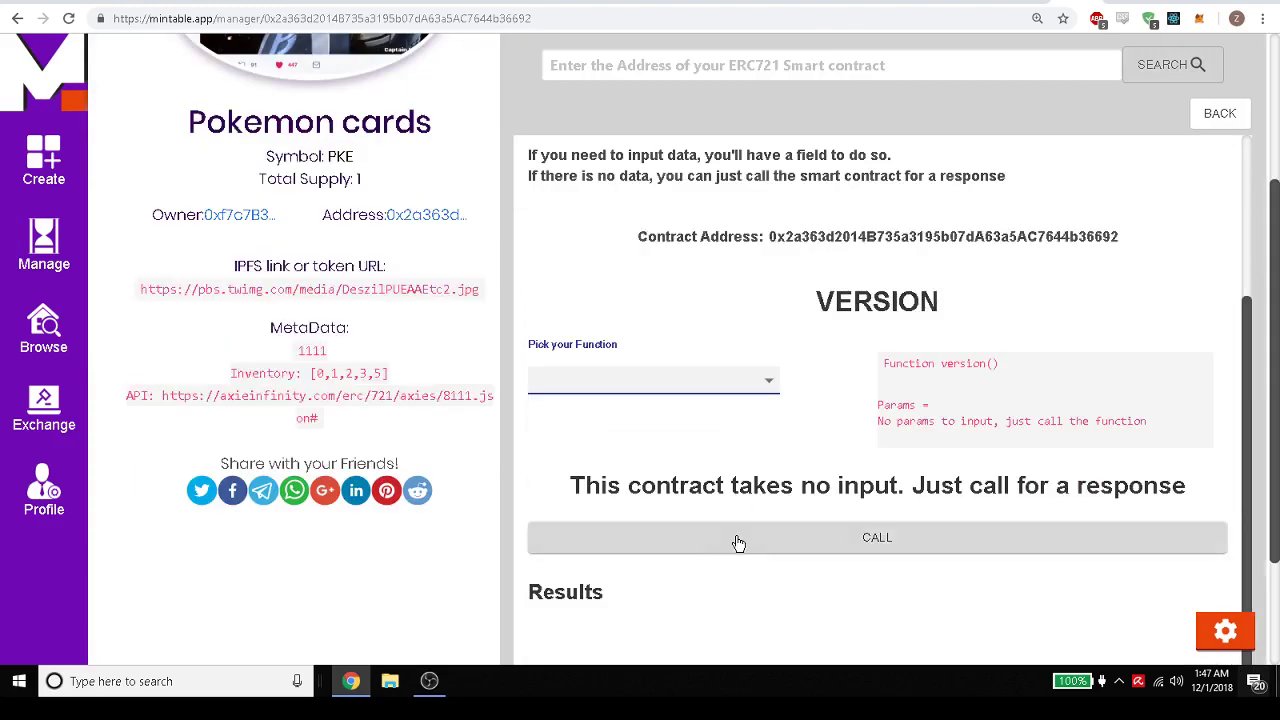
{"action": "left_click", "coordinate": [737, 540]}
{"action": "scroll", "coordinate": [718, 464], "scroll_direction": "down", "scroll_amount": 2}
{"action": "left_click_drag", "start_coordinate": [700, 440], "coordinate": [514, 443]}
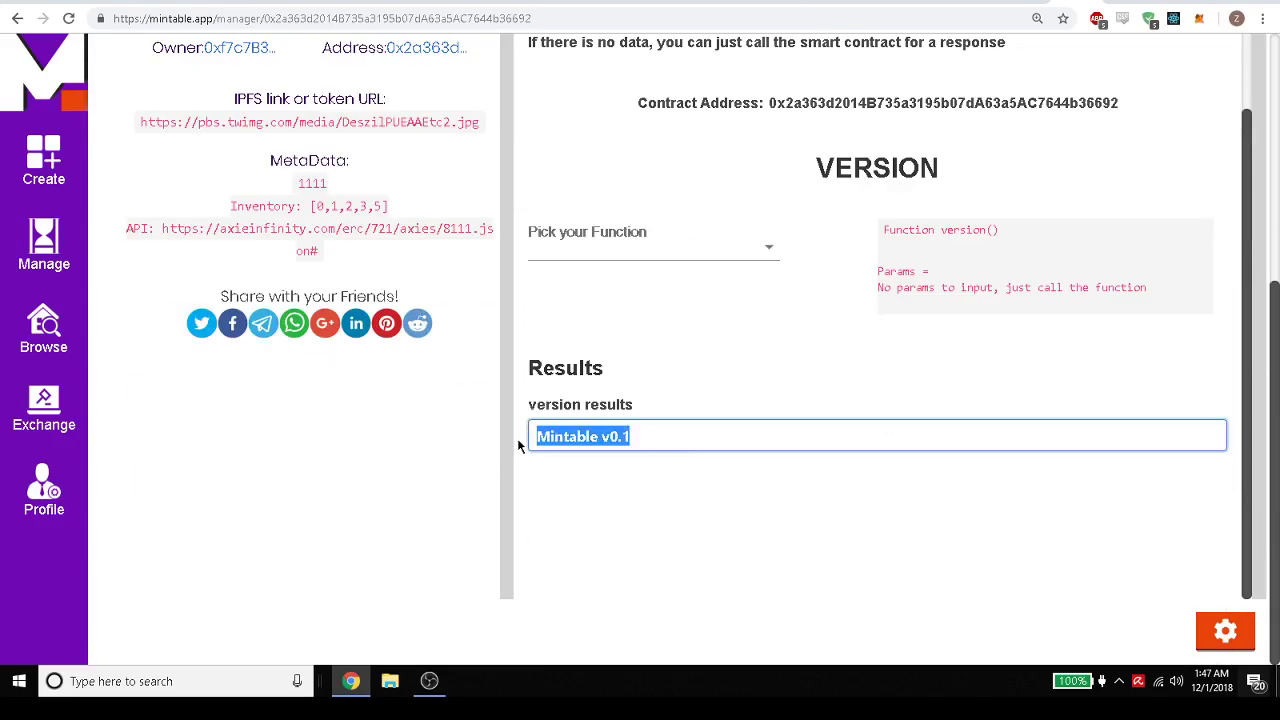
{"action": "scroll", "coordinate": [928, 374], "scroll_direction": "up", "scroll_amount": 6}
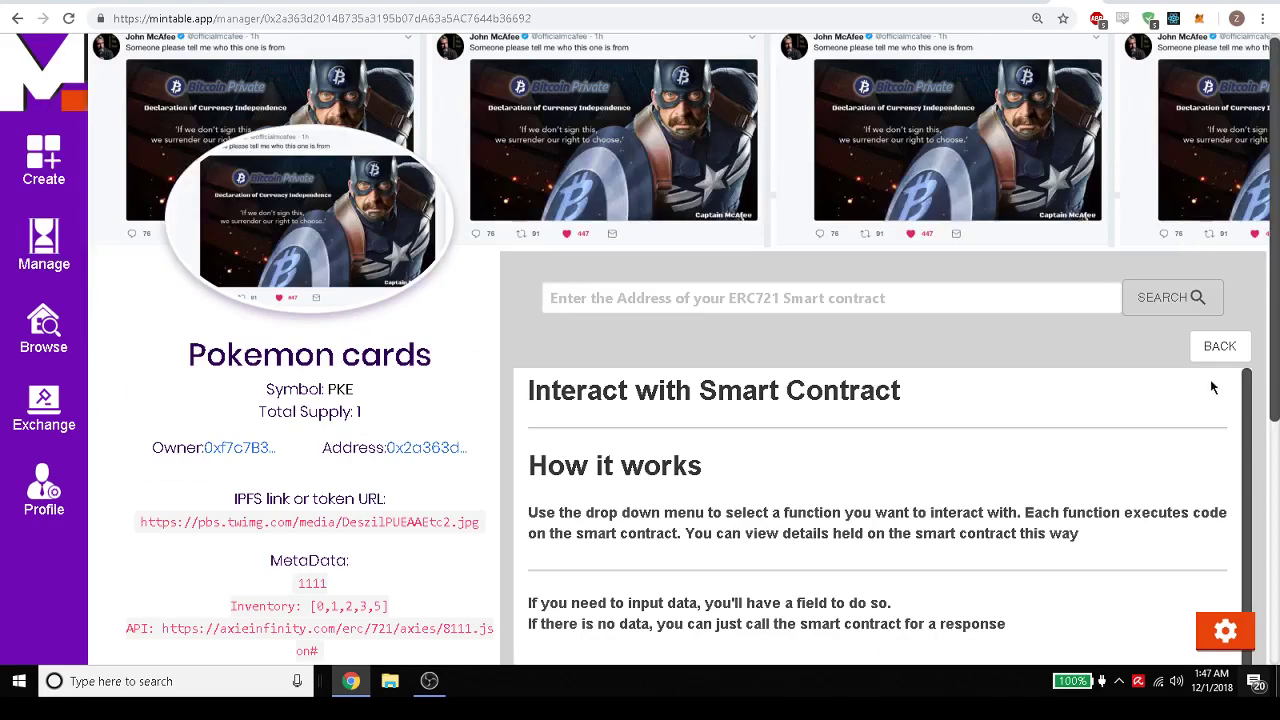
Preview the Sell page's coming-soon exchange notice, then return to the token's action grid.
{"action": "left_click", "coordinate": [1220, 346]}
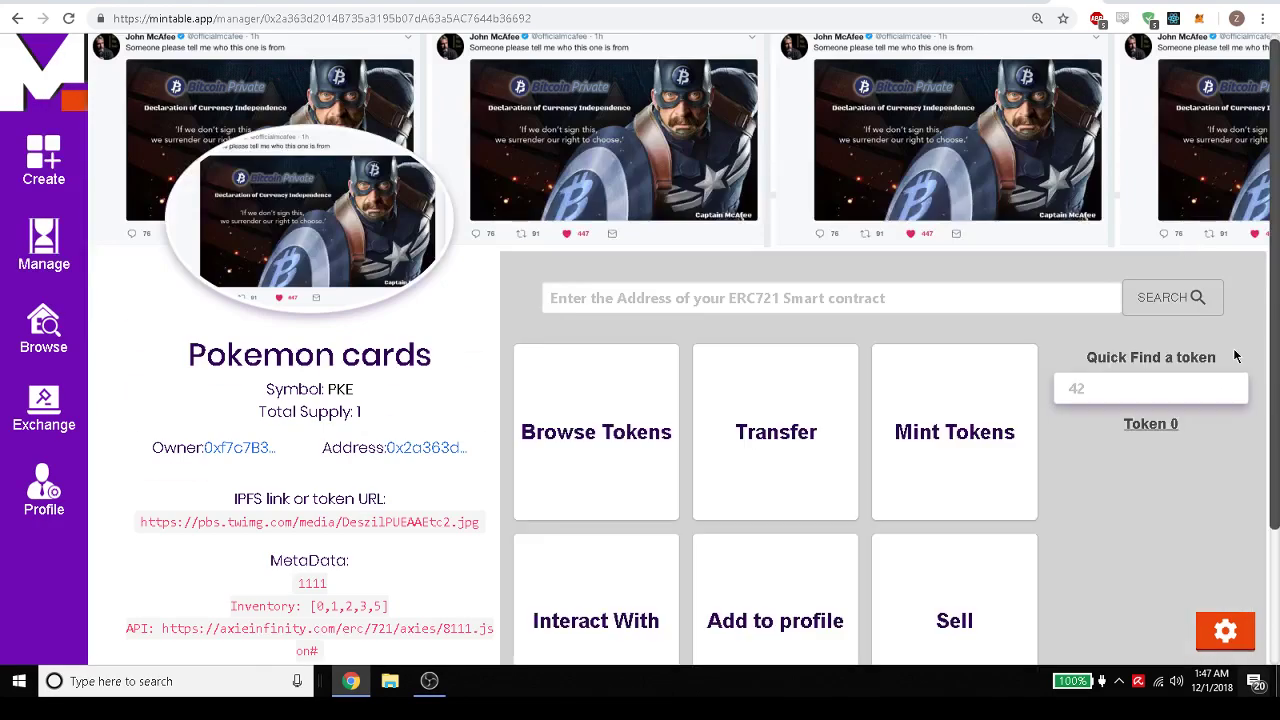
{"action": "scroll", "coordinate": [884, 395], "scroll_direction": "down", "scroll_amount": 2}
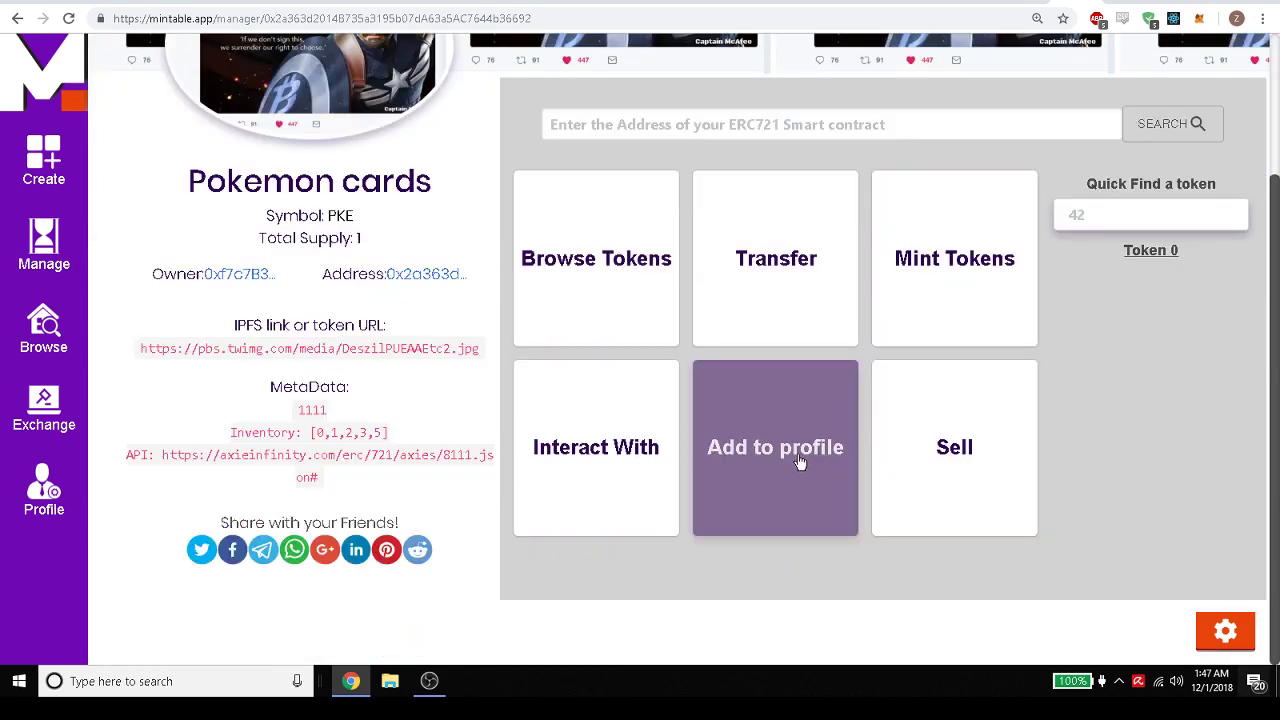
{"action": "left_click", "coordinate": [954, 443]}
{"action": "scroll", "coordinate": [954, 450], "scroll_direction": "down", "scroll_amount": 2}
{"action": "scroll", "coordinate": [1215, 298], "scroll_direction": "up", "scroll_amount": 3}
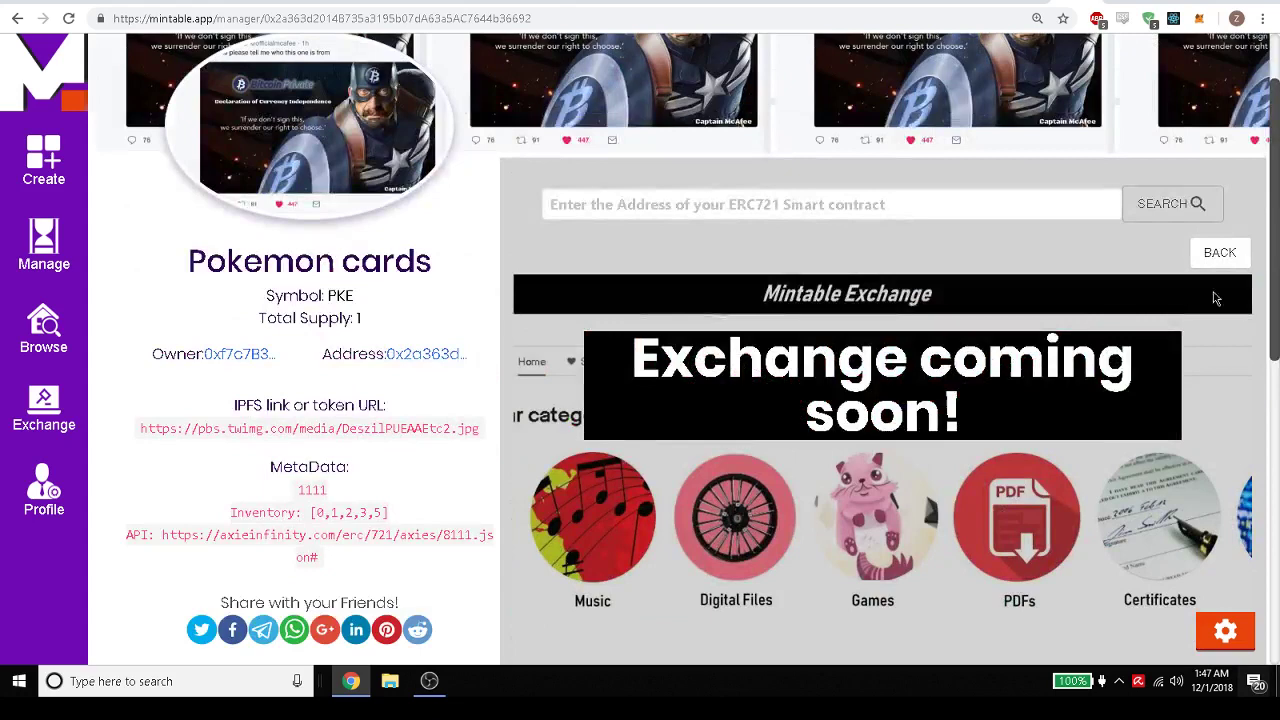
{"action": "left_click", "coordinate": [1220, 254]}
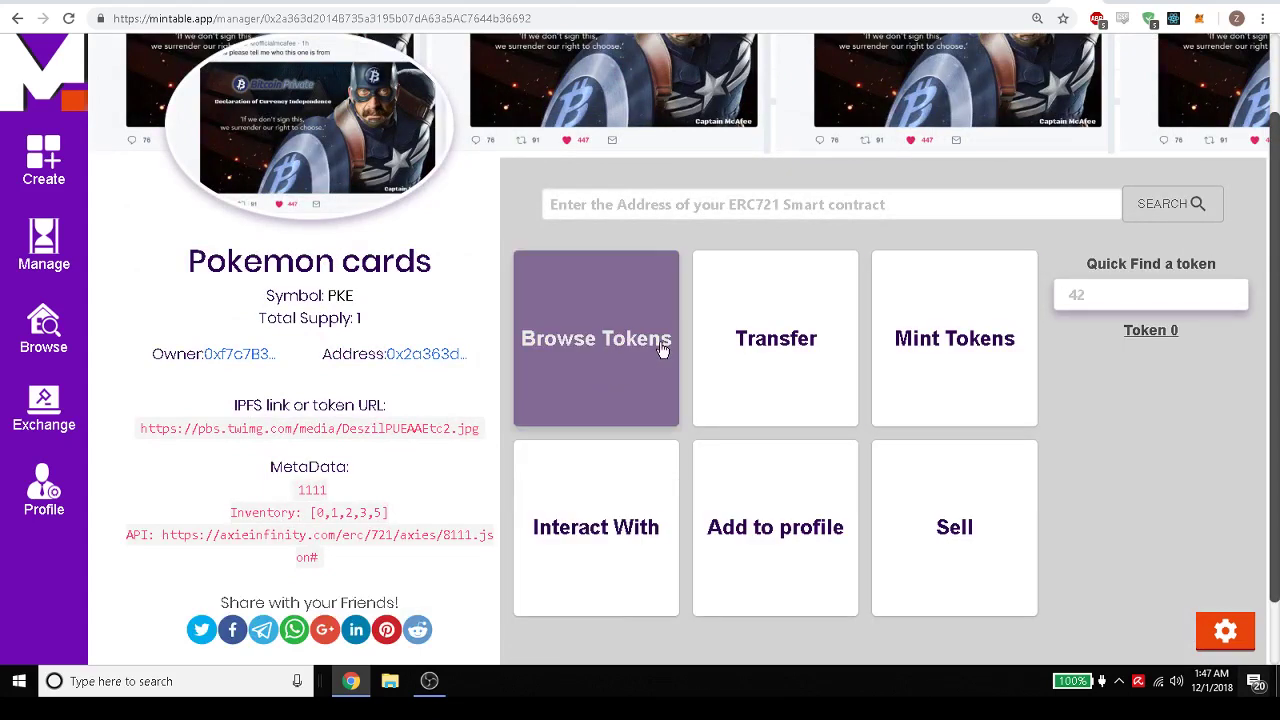
{"action": "left_click", "coordinate": [955, 429]}
{"action": "scroll", "coordinate": [953, 396], "scroll_direction": "down", "scroll_amount": 1}
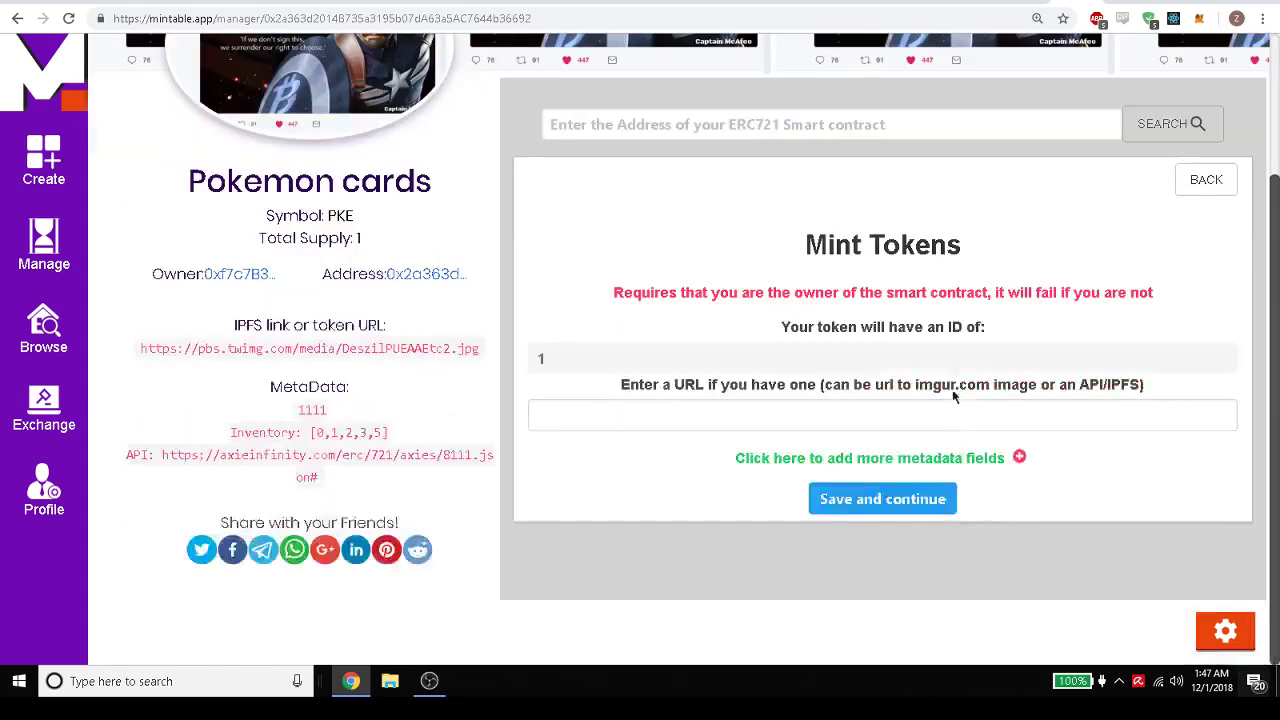
{"action": "left_click", "coordinate": [1018, 460]}
{"action": "left_click", "coordinate": [1018, 487]}
{"action": "left_click", "coordinate": [1017, 495]}
{"action": "left_click", "coordinate": [791, 463]}
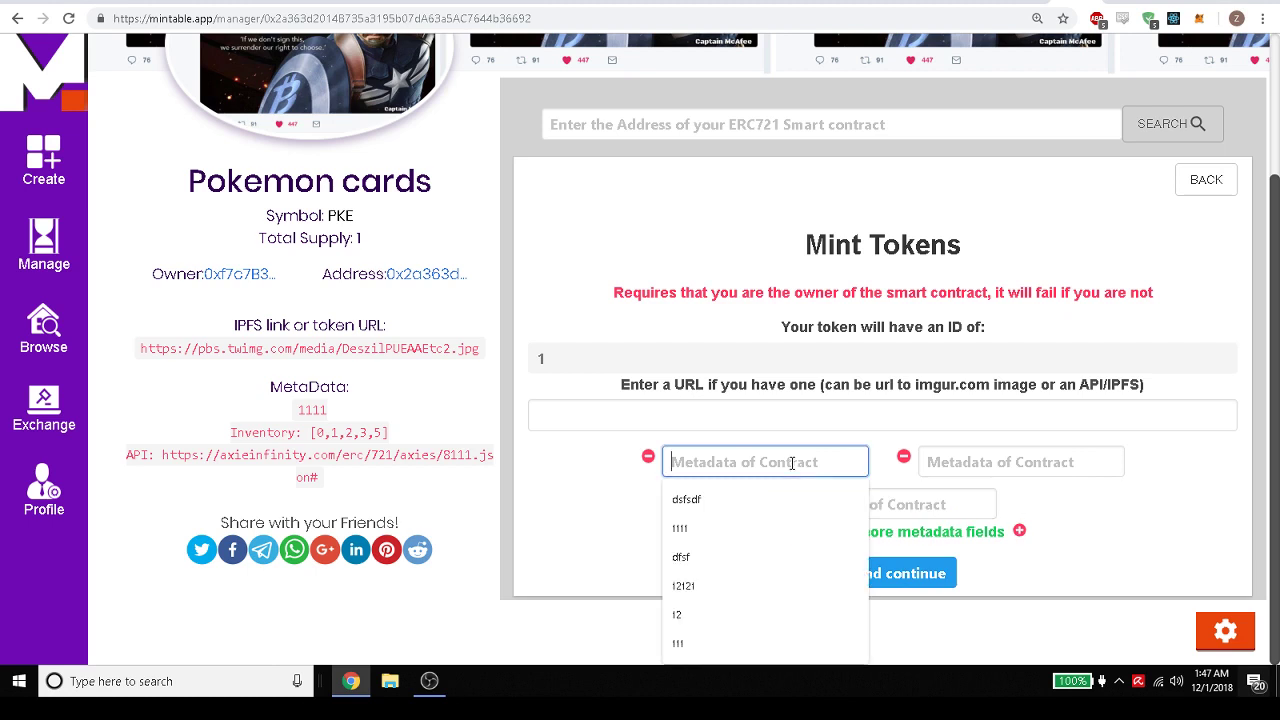
{"action": "left_click", "coordinate": [698, 586]}
{"action": "left_click", "coordinate": [1010, 465]}
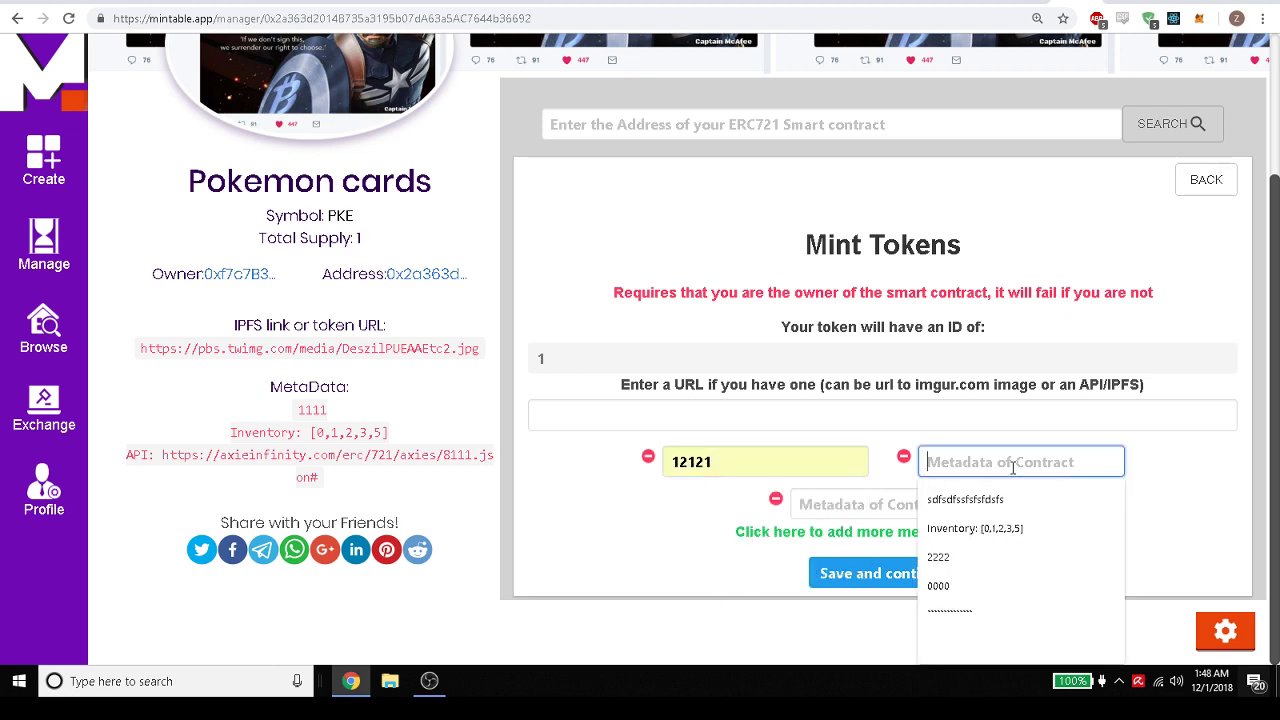
{"action": "left_click", "coordinate": [960, 500]}
{"action": "left_click", "coordinate": [894, 504]}
{"action": "left_click", "coordinate": [868, 546]}
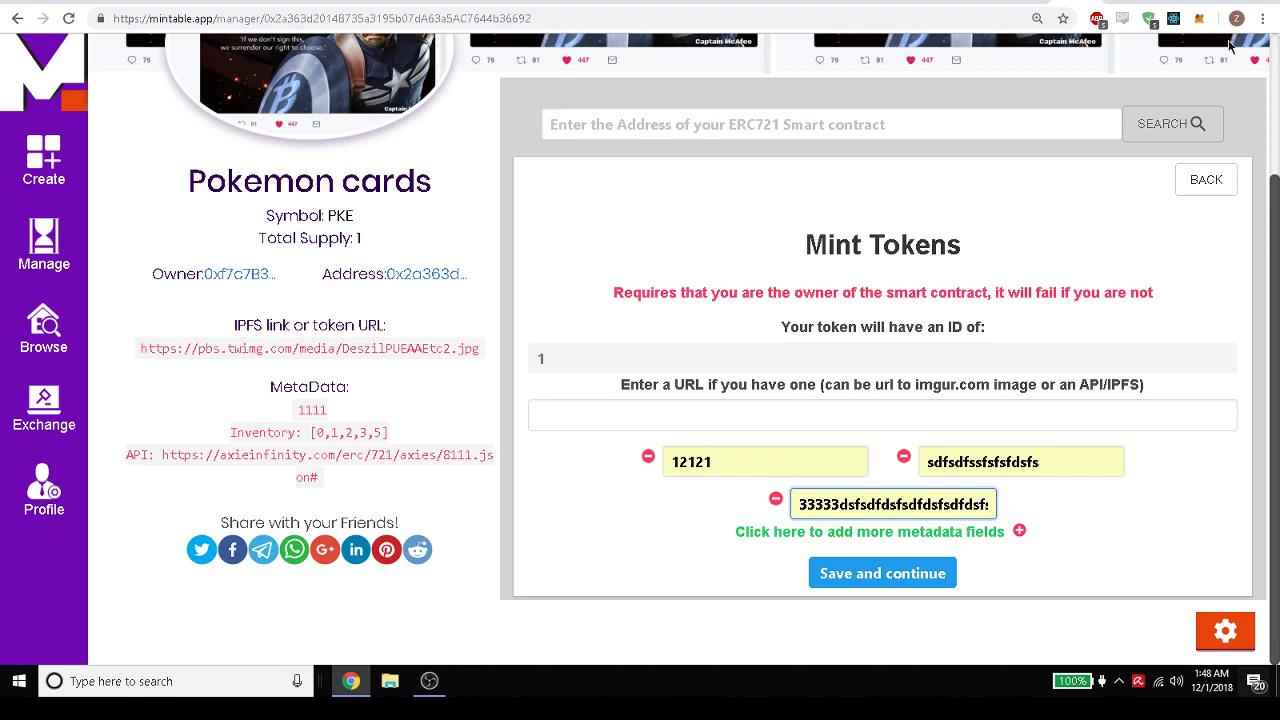
{"action": "left_click", "coordinate": [1200, 178]}
{"action": "scroll", "coordinate": [728, 300], "scroll_direction": "up", "scroll_amount": 2}
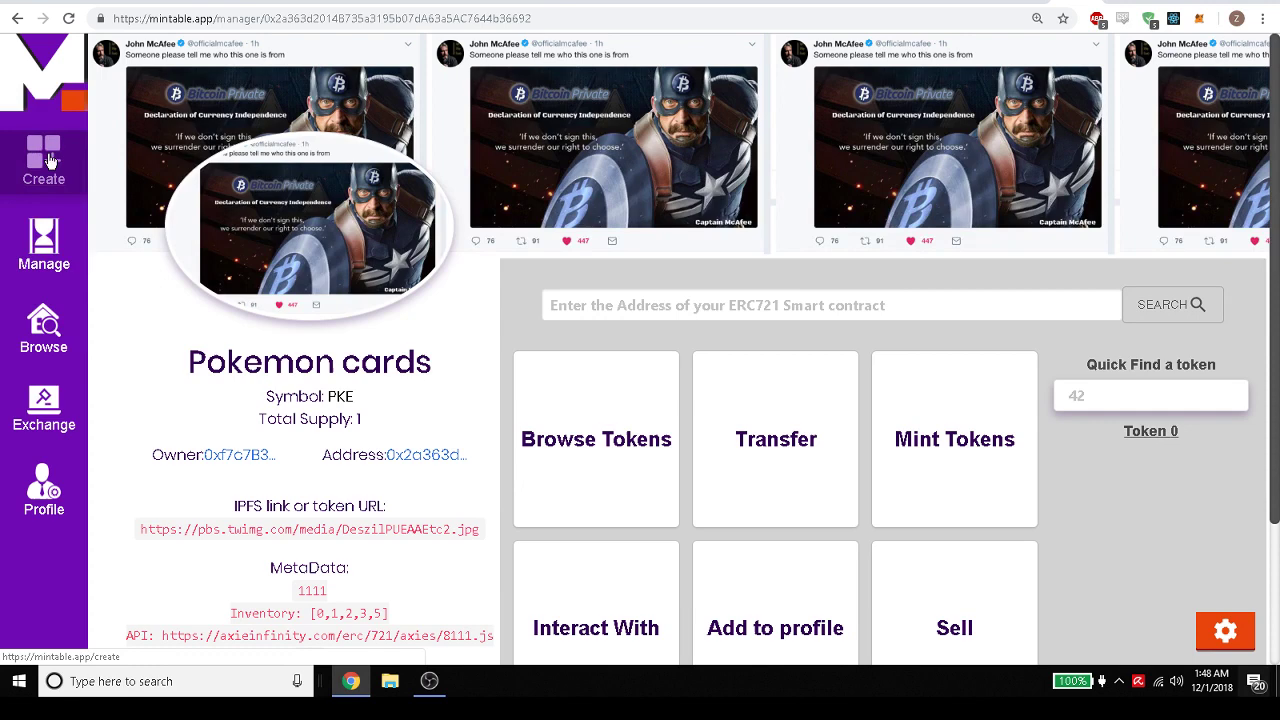
Scroll through all ERC-721s on Browse, then filter to your own: Pokemon cards #0 and two Genesis #0.
{"action": "left_click", "coordinate": [44, 340]}
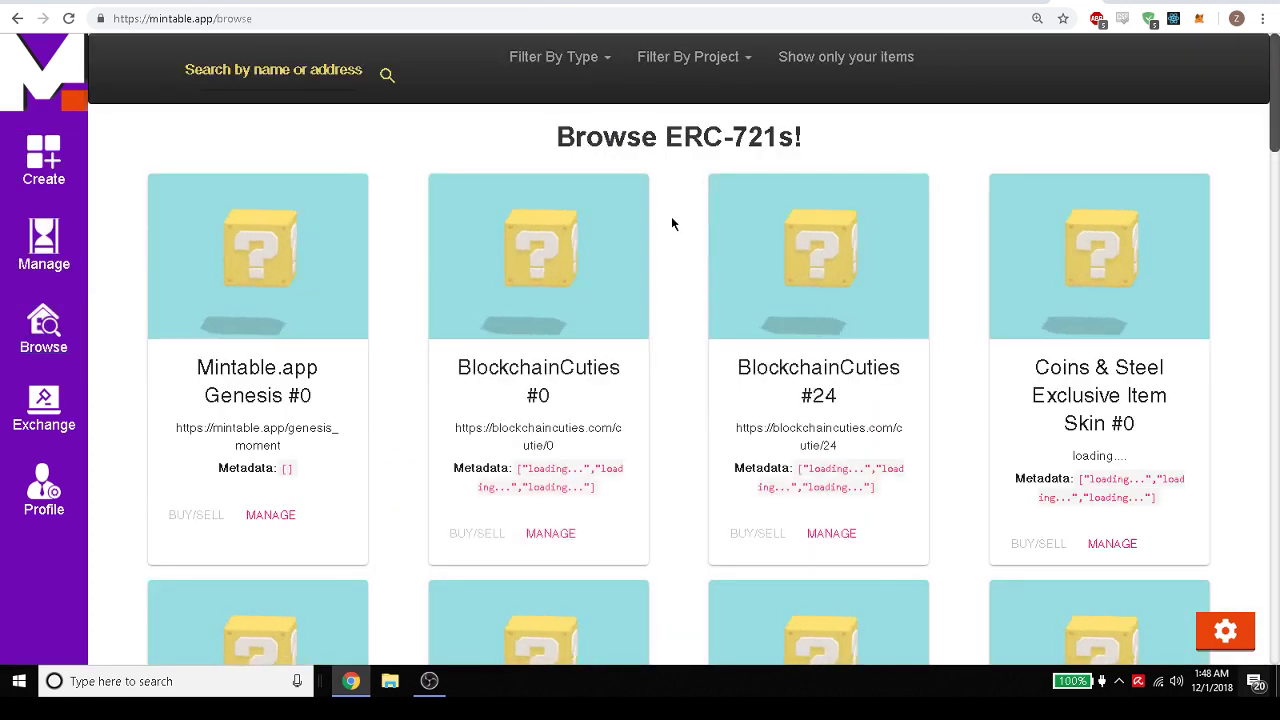
{"action": "scroll", "coordinate": [671, 216], "scroll_direction": "down", "scroll_amount": 2}
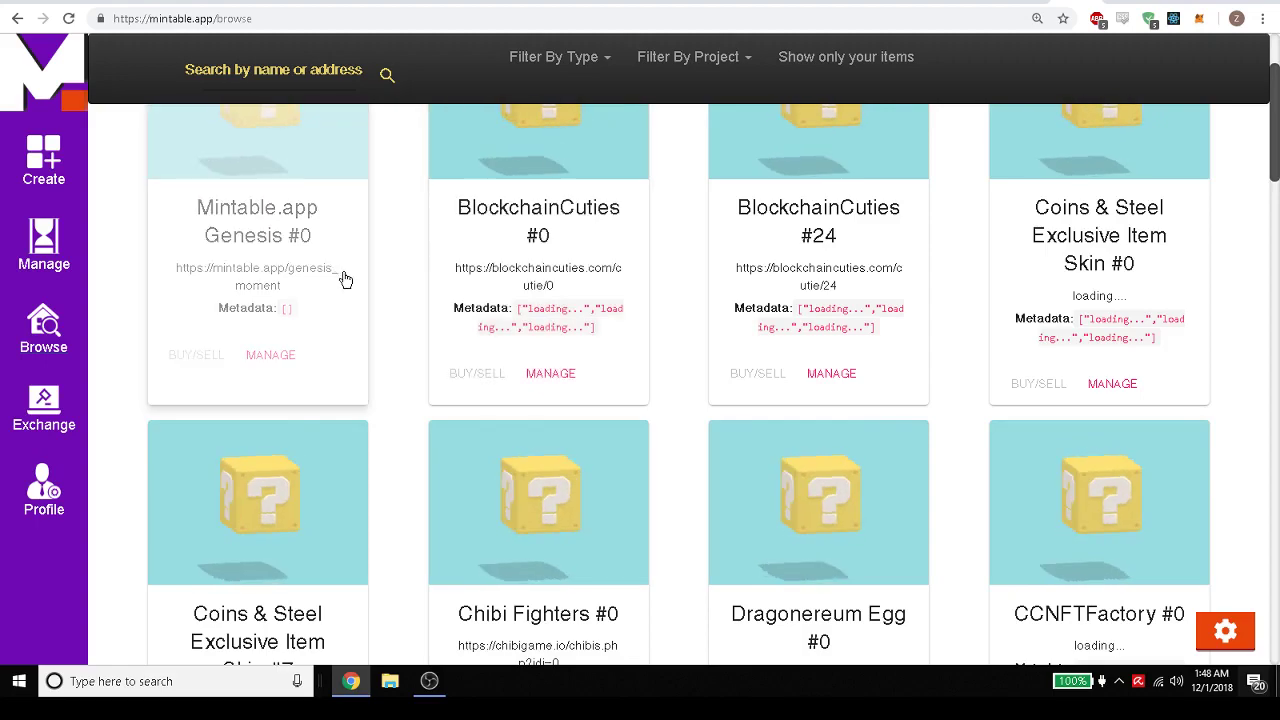
{"action": "scroll", "coordinate": [352, 275], "scroll_direction": "down", "scroll_amount": 4}
{"action": "scroll", "coordinate": [397, 348], "scroll_direction": "down", "scroll_amount": 2}
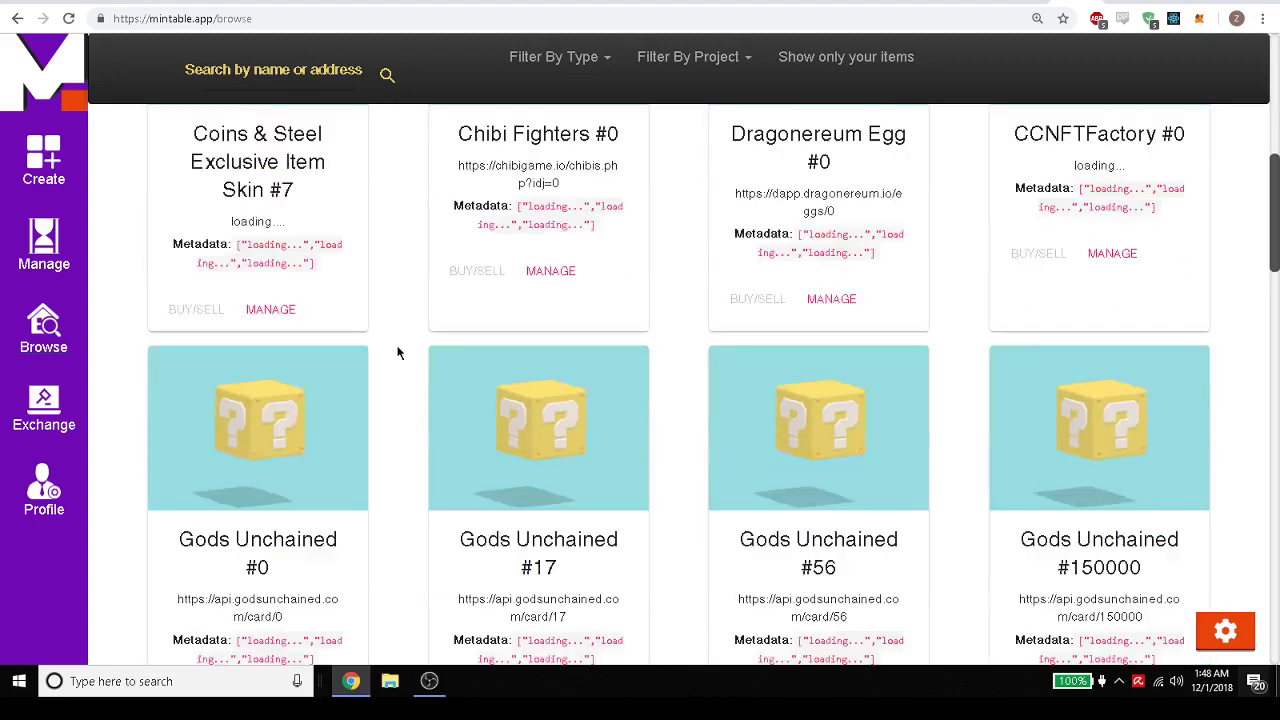
{"action": "scroll", "coordinate": [397, 352], "scroll_direction": "down", "scroll_amount": 2}
{"action": "scroll", "coordinate": [396, 357], "scroll_direction": "down", "scroll_amount": 4}
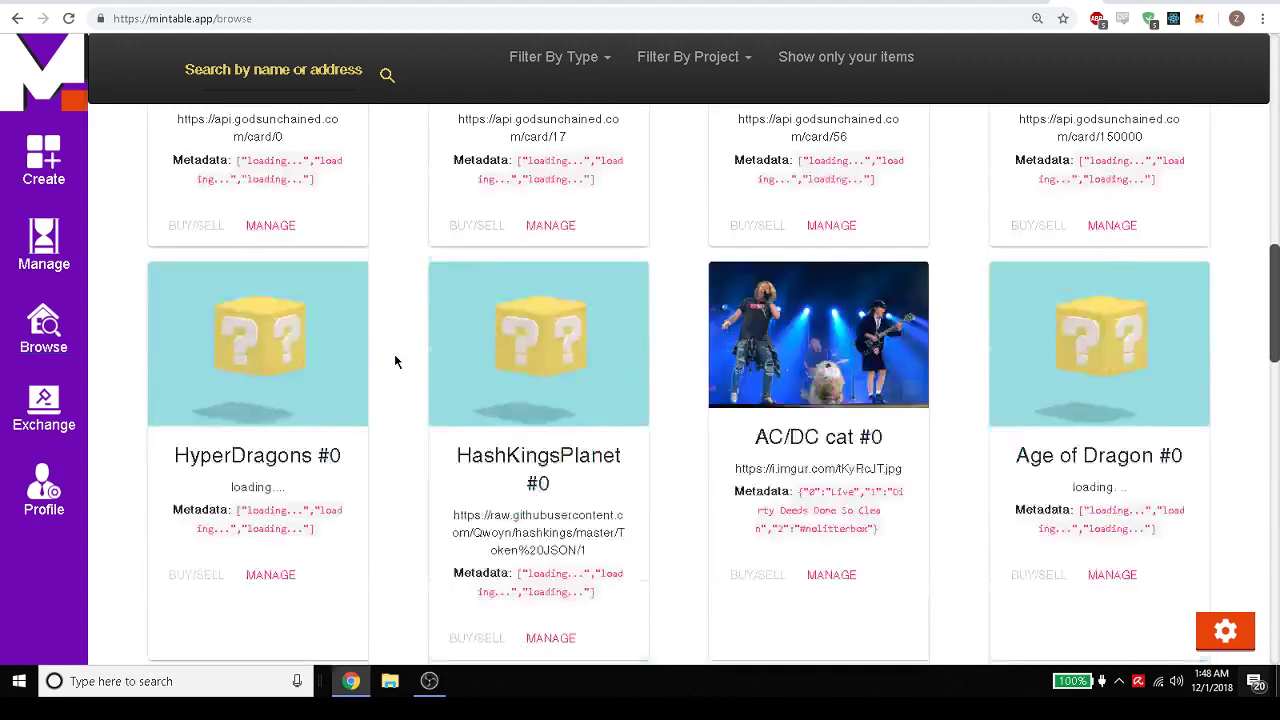
{"action": "scroll", "coordinate": [395, 362], "scroll_direction": "down", "scroll_amount": 5}
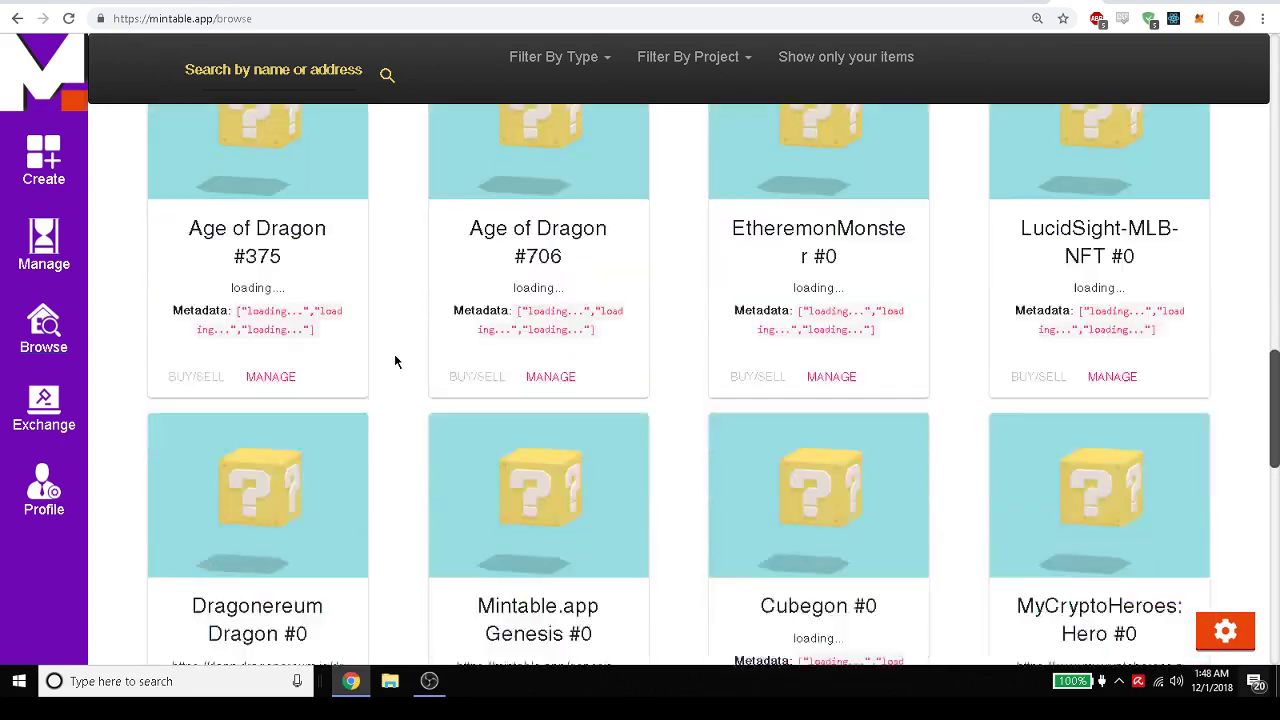
{"action": "scroll", "coordinate": [395, 362], "scroll_direction": "down", "scroll_amount": 4}
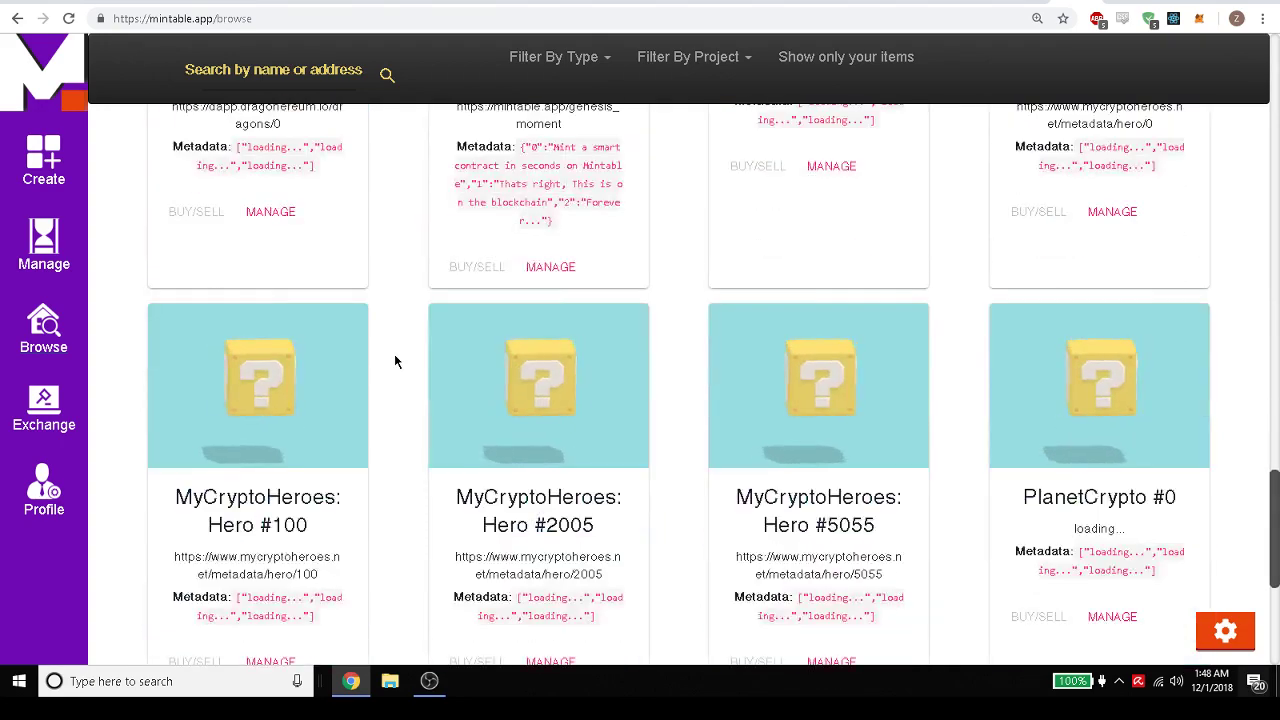
{"action": "scroll", "coordinate": [395, 362], "scroll_direction": "down", "scroll_amount": 4}
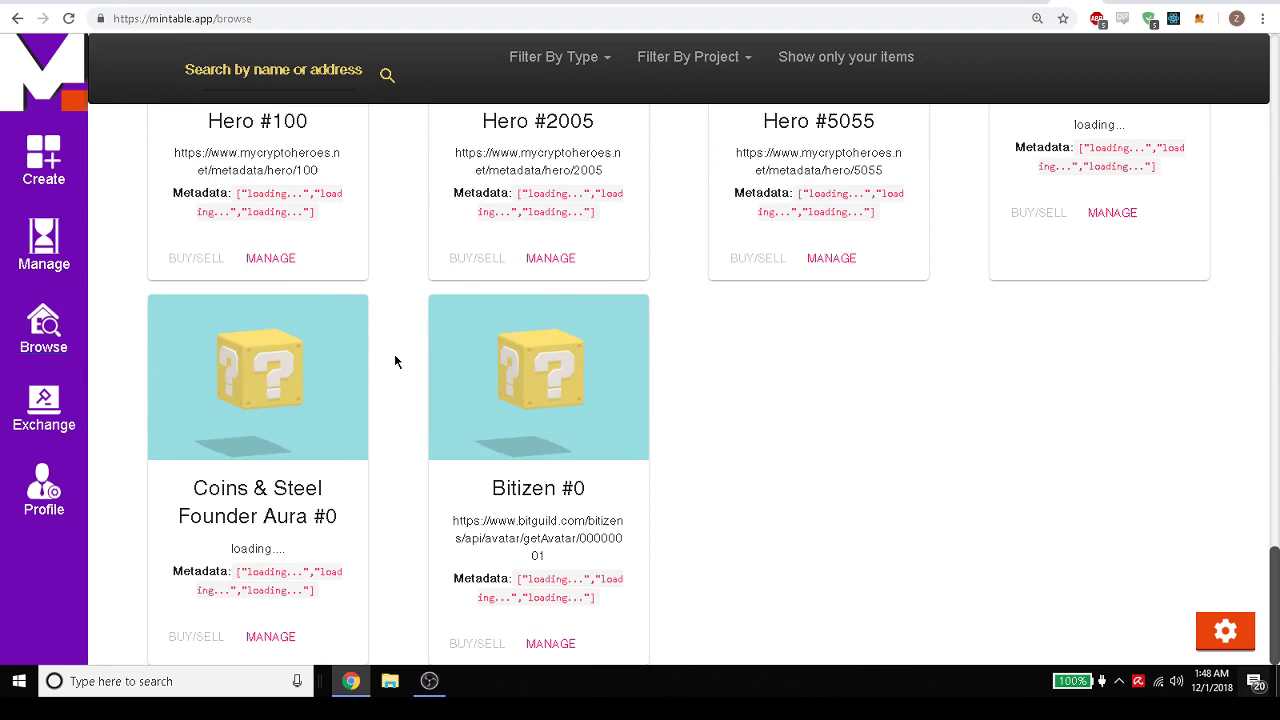
{"action": "scroll", "coordinate": [394, 353], "scroll_direction": "up", "scroll_amount": 4}
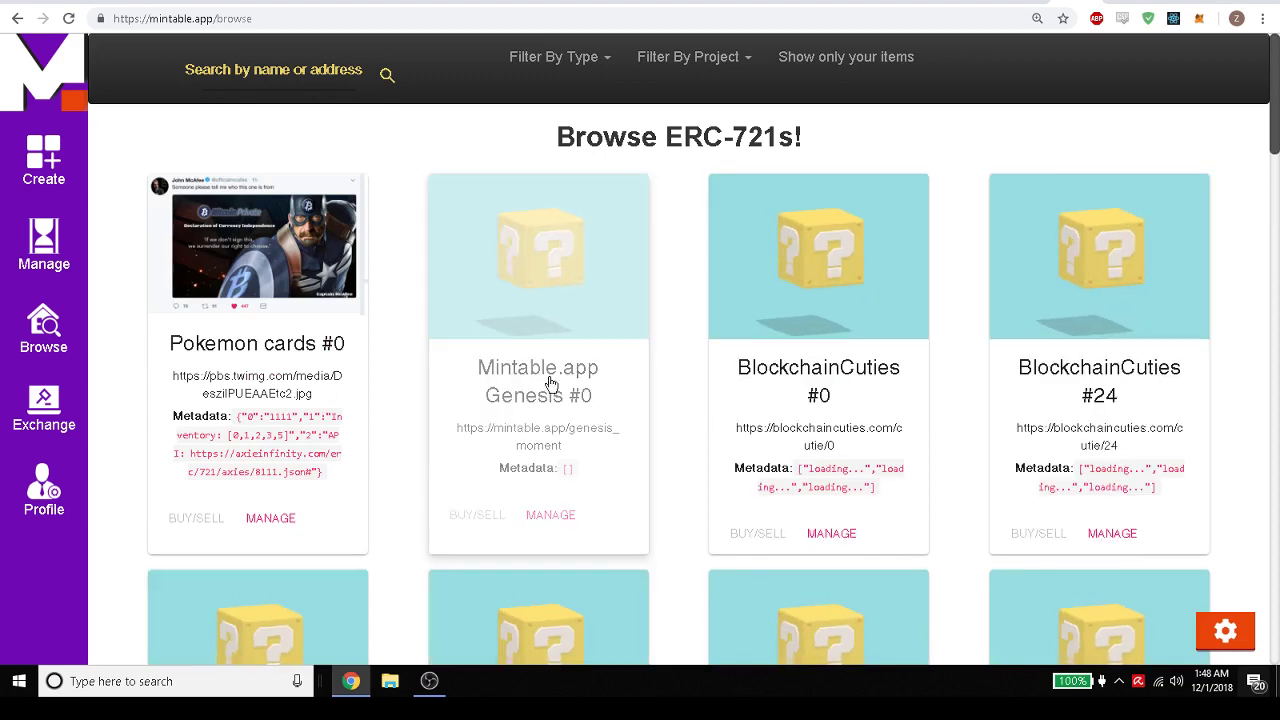
{"action": "left_click", "coordinate": [856, 60]}
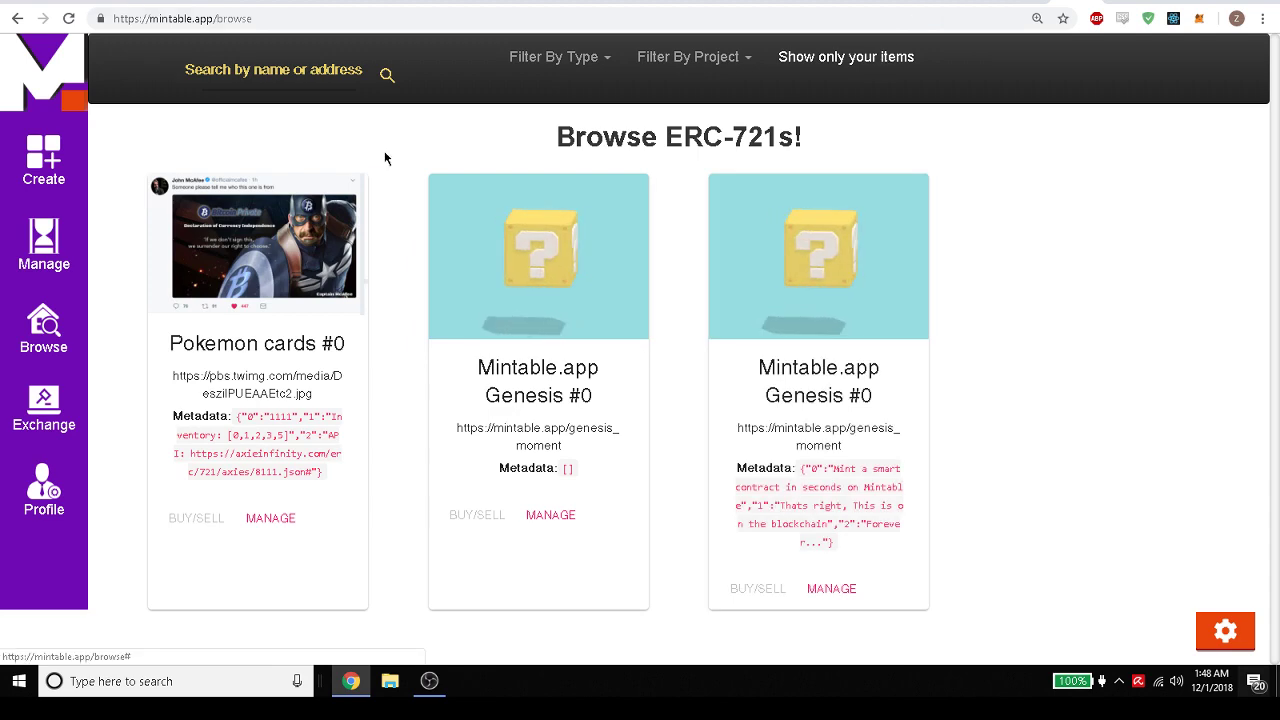
View the Coins & Steel Exclusive Item Skin token, try its Twitter share, then close both windows.
{"action": "left_click", "coordinate": [297, 72]}
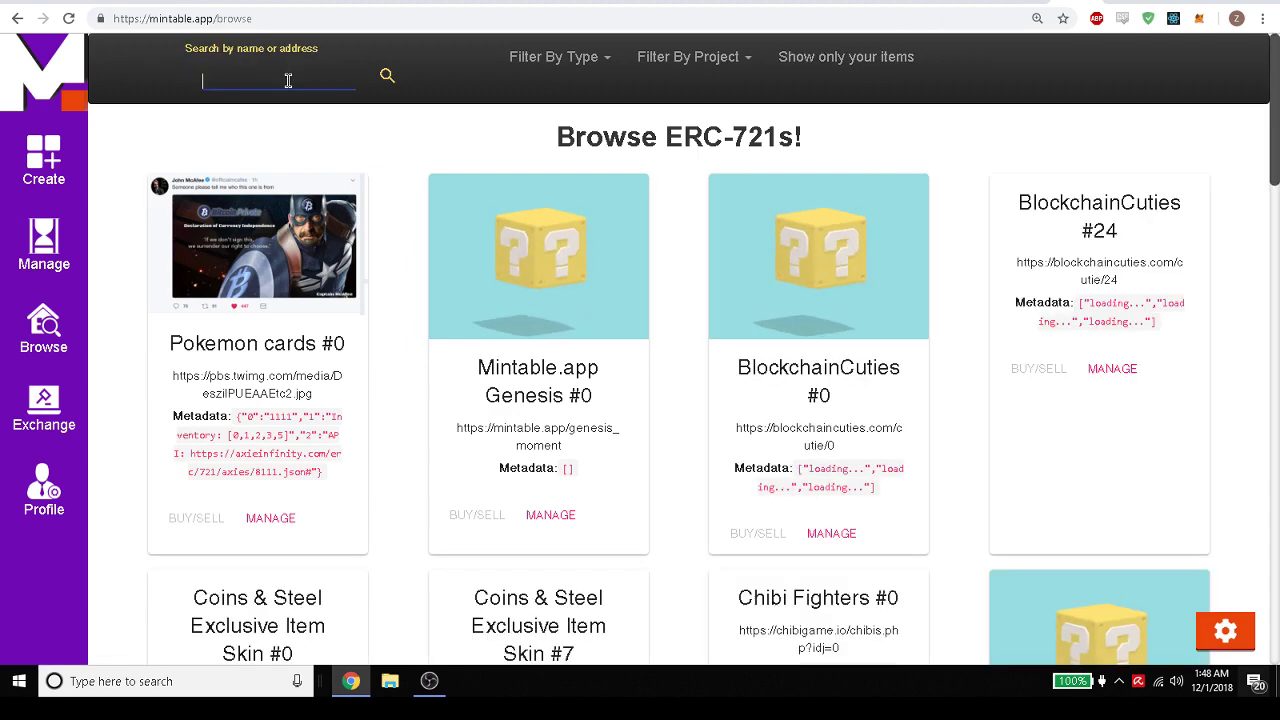
{"action": "scroll", "coordinate": [573, 245], "scroll_direction": "down", "scroll_amount": 5}
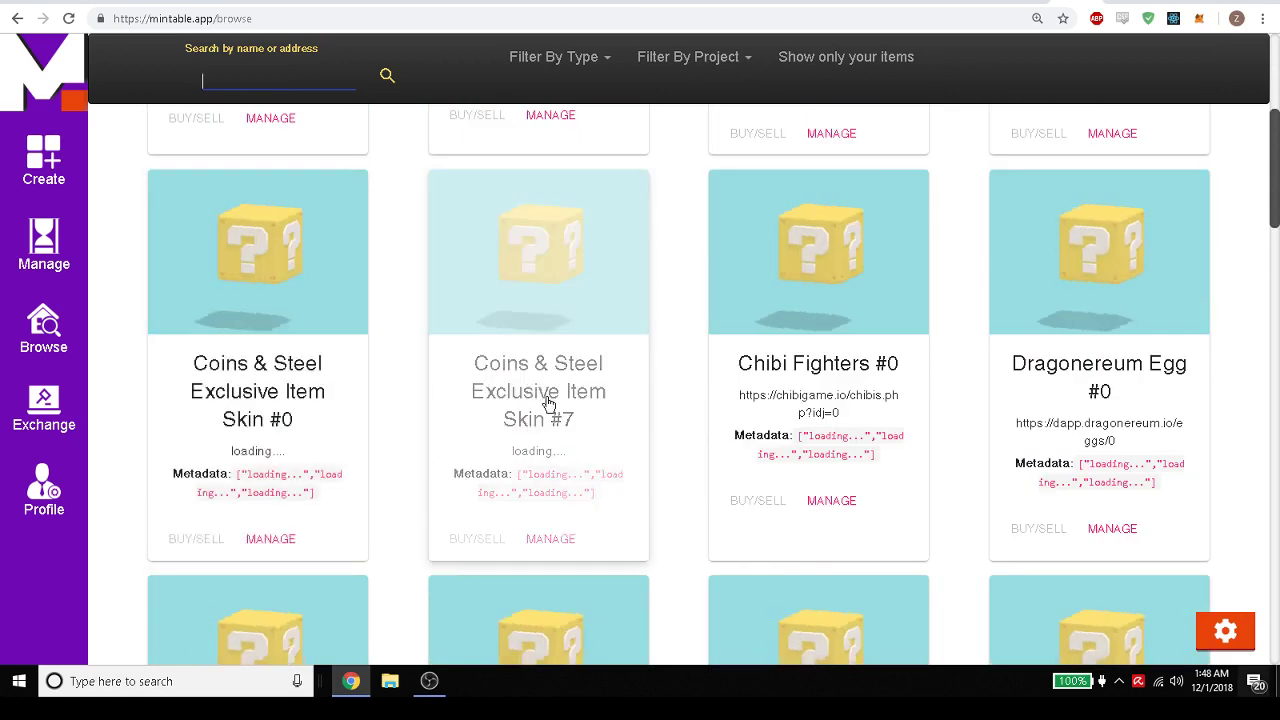
{"action": "left_click", "coordinate": [545, 405]}
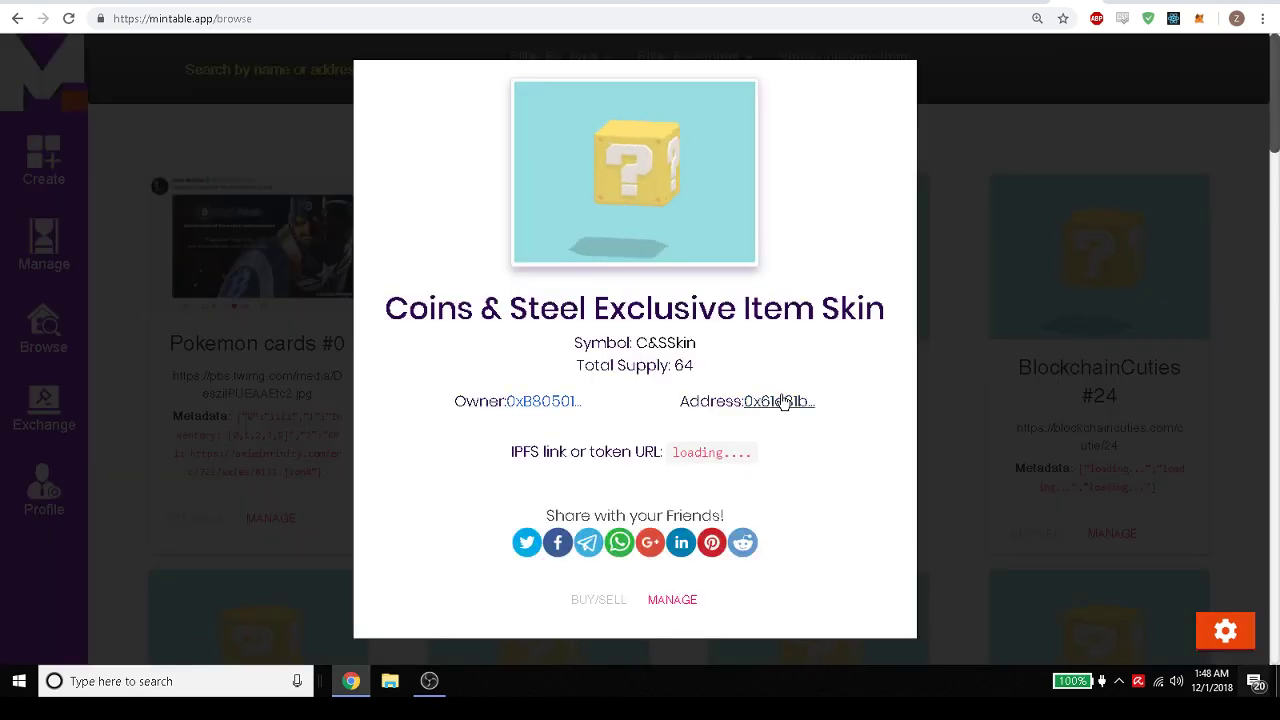
{"action": "left_click", "coordinate": [526, 543]}
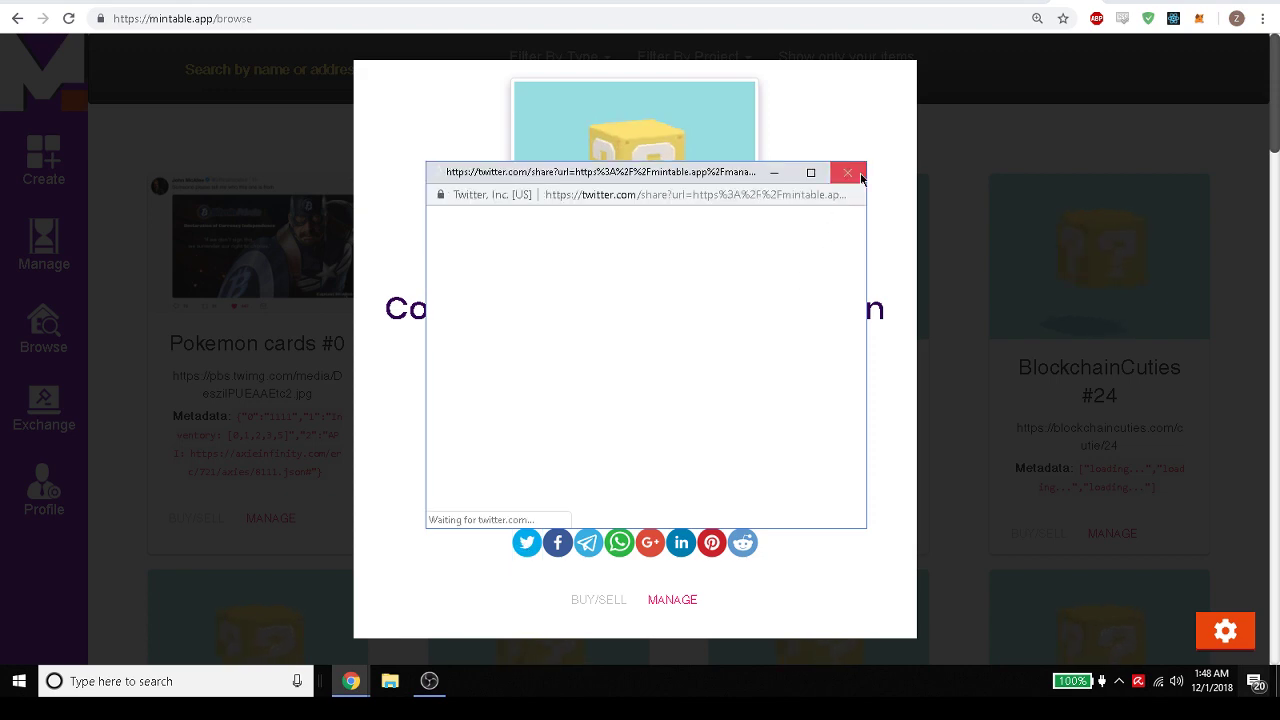
{"action": "left_click", "coordinate": [848, 174]}
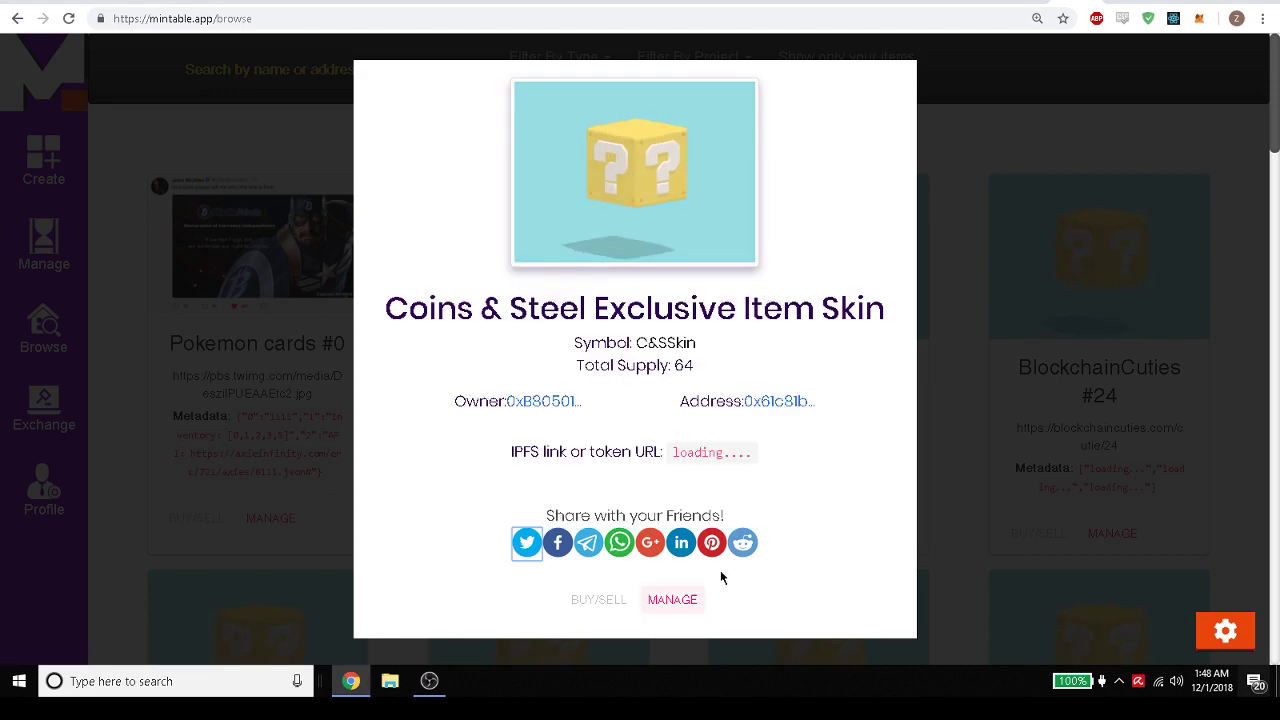
{"action": "left_click", "coordinate": [1029, 205]}
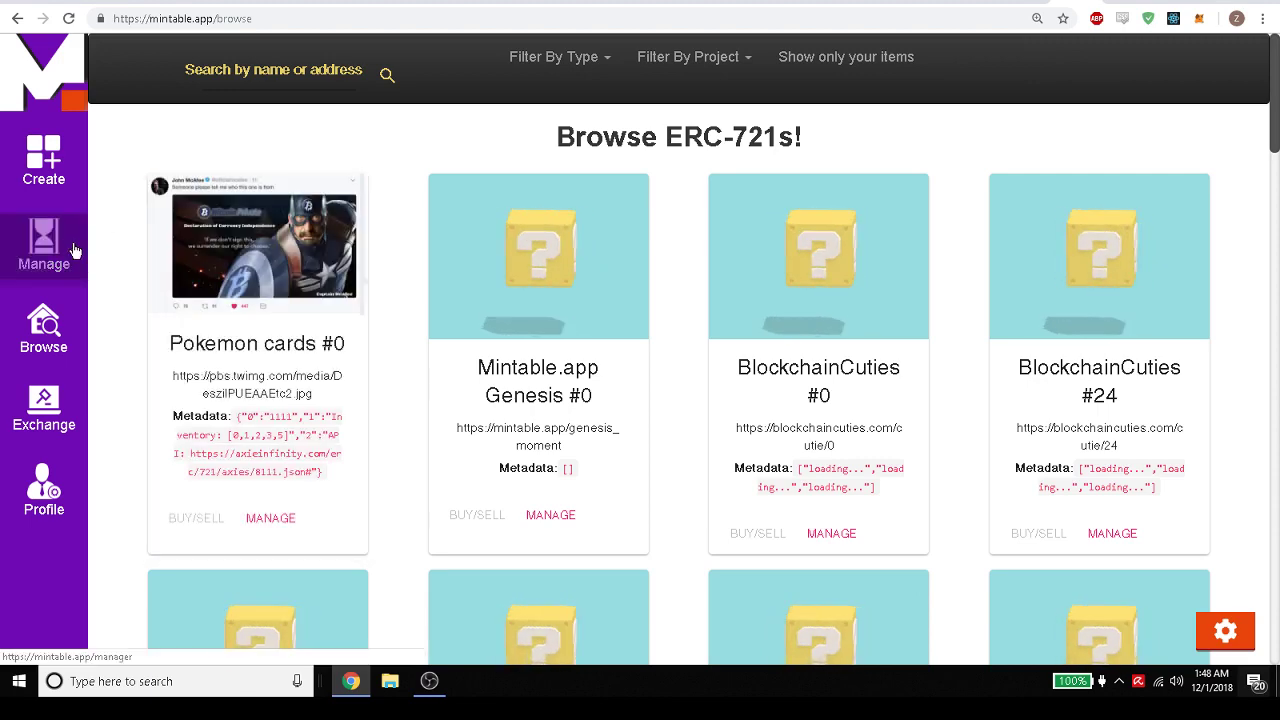
Check the coming-soon Exchange and Profile pages, then return to the Create page.
{"action": "left_click", "coordinate": [43, 410]}
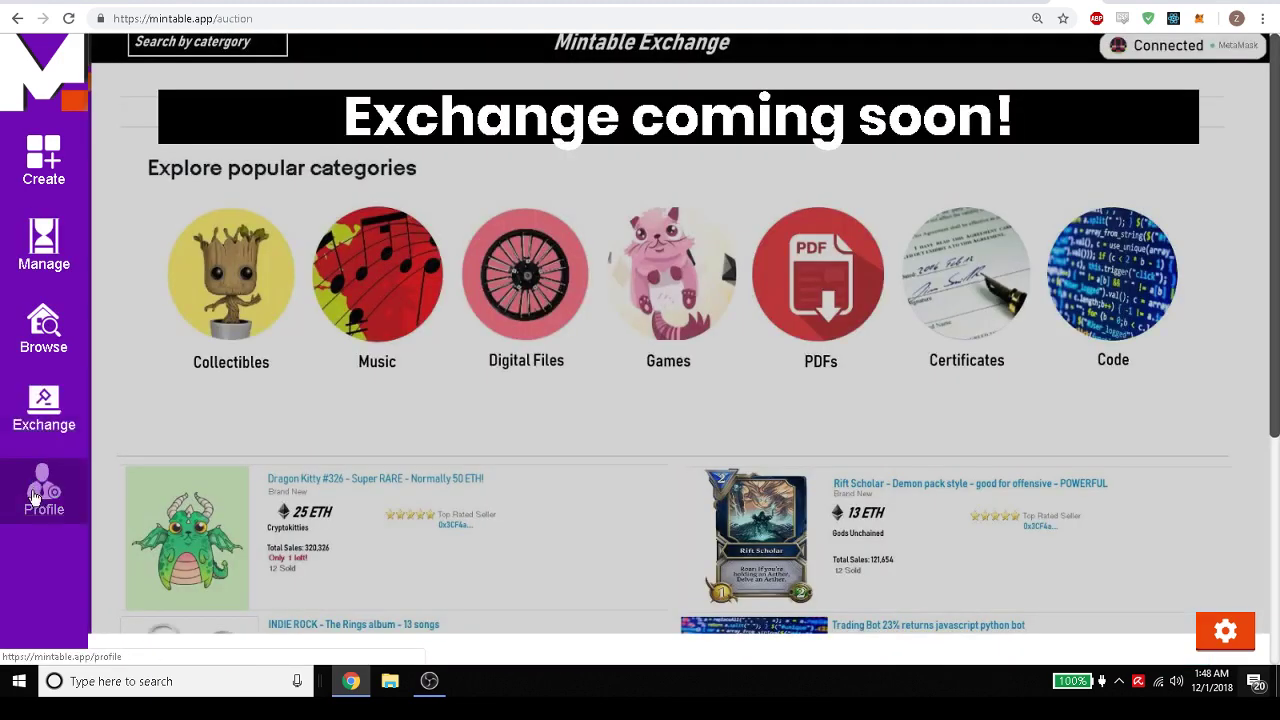
{"action": "left_click", "coordinate": [34, 497]}
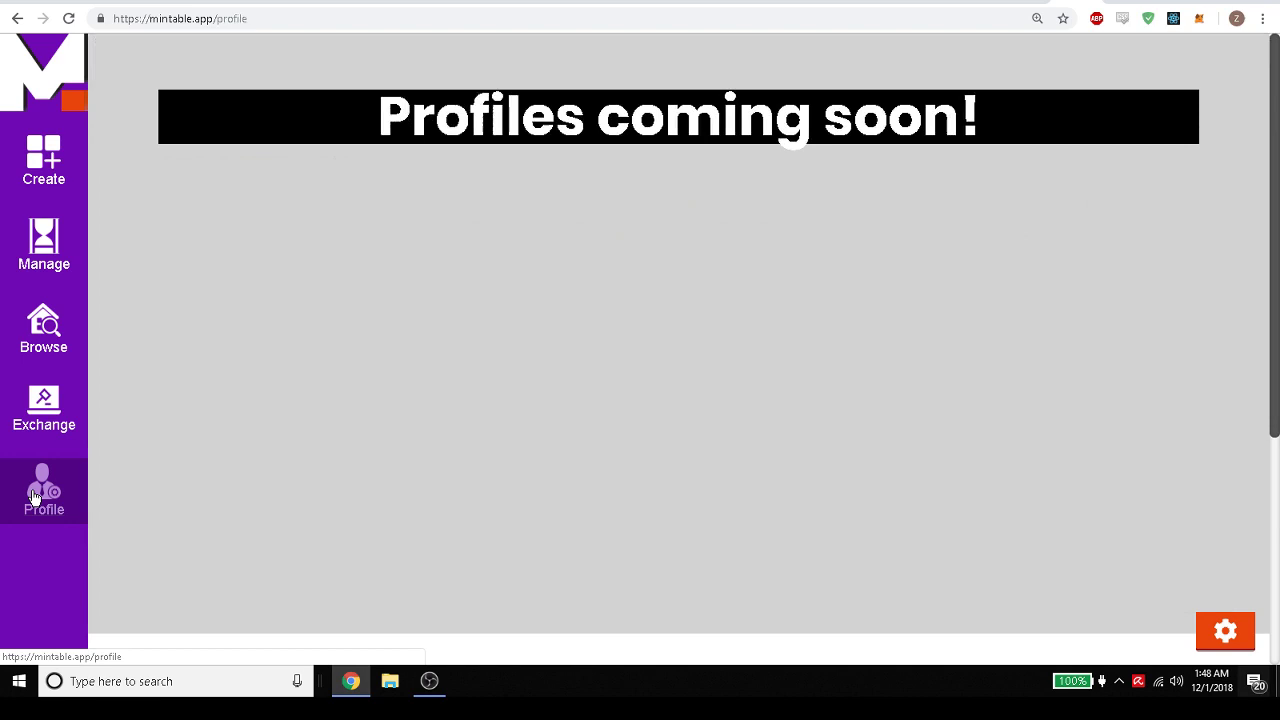
{"action": "left_click", "coordinate": [43, 170]}
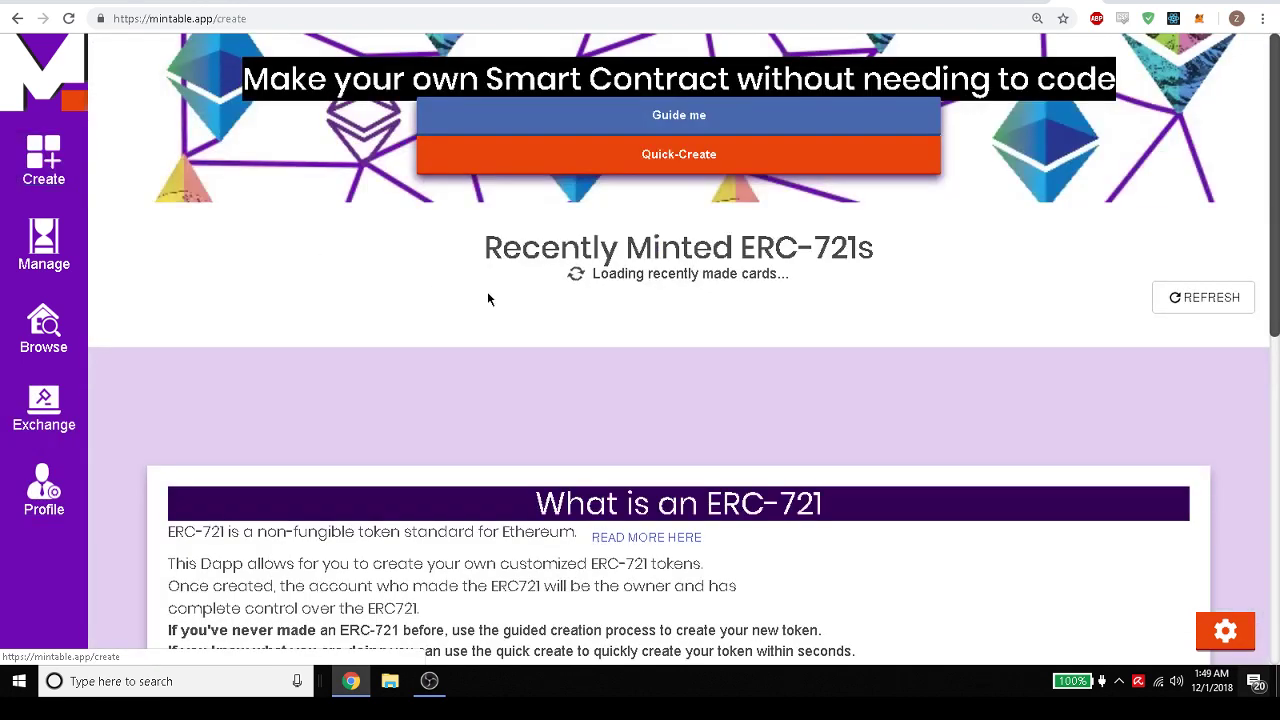